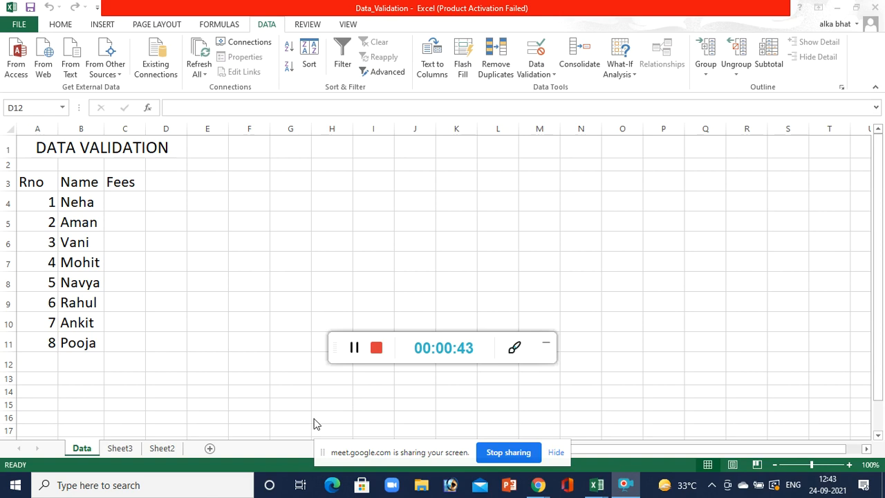
{"action": "left_click_drag", "start_coordinate": [335, 343], "coordinate": [250, 415]}
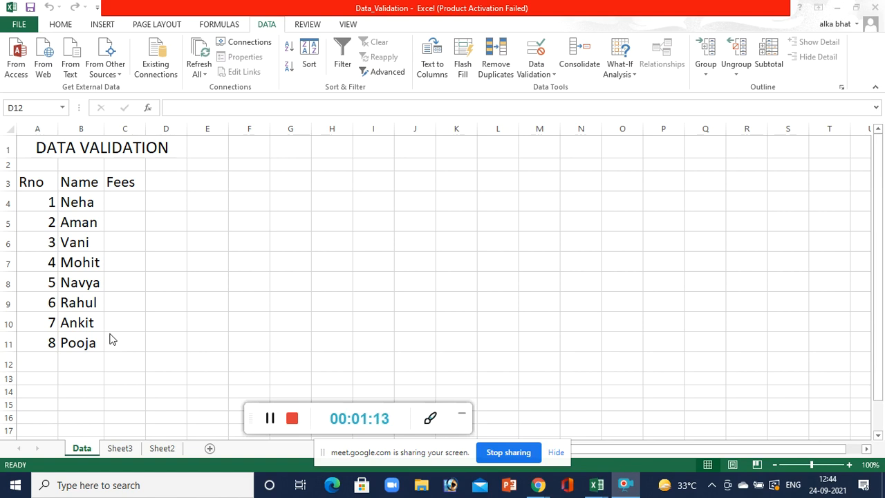
{"action": "left_click", "coordinate": [109, 196]}
{"action": "left_click", "coordinate": [110, 196]}
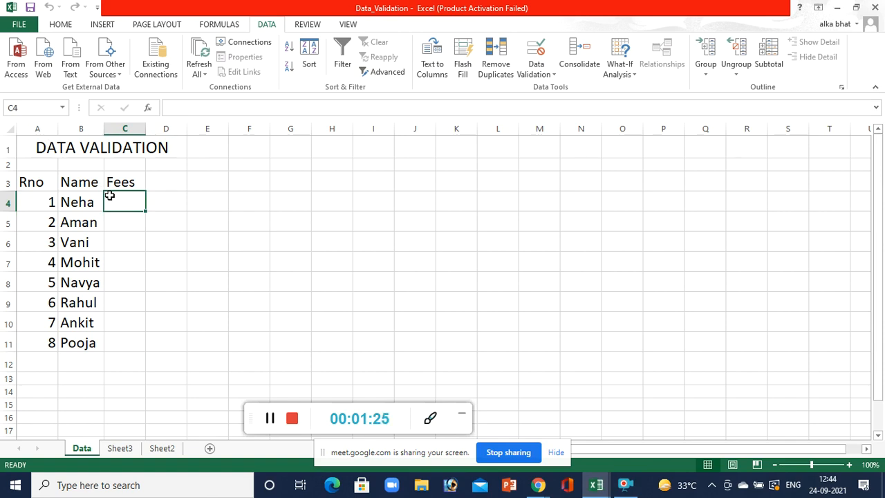
{"action": "key", "text": "shift+Down"}
{"action": "key", "text": "shift+Down"}
{"action": "key", "text": "shift+Down"}
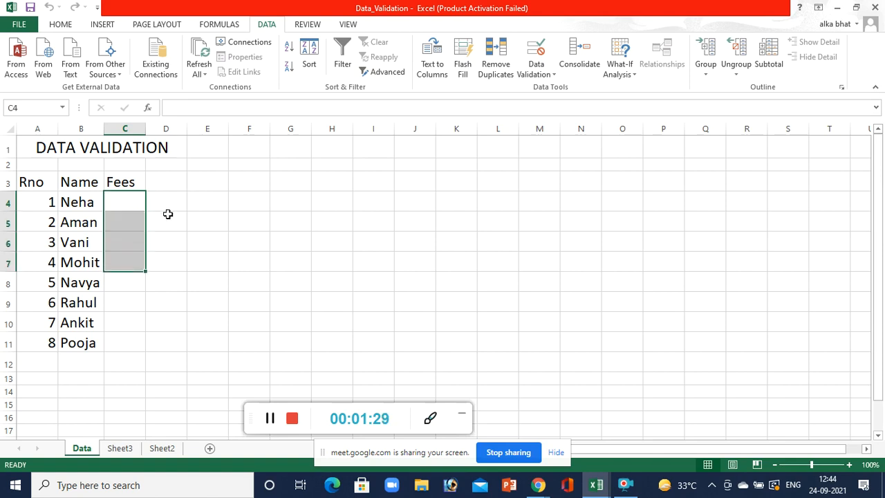
{"action": "left_click", "coordinate": [167, 213]}
Step: Select the empty Fees cells C4:C11 and open the Data Validation settings for them
{"action": "left_click", "coordinate": [134, 201]}
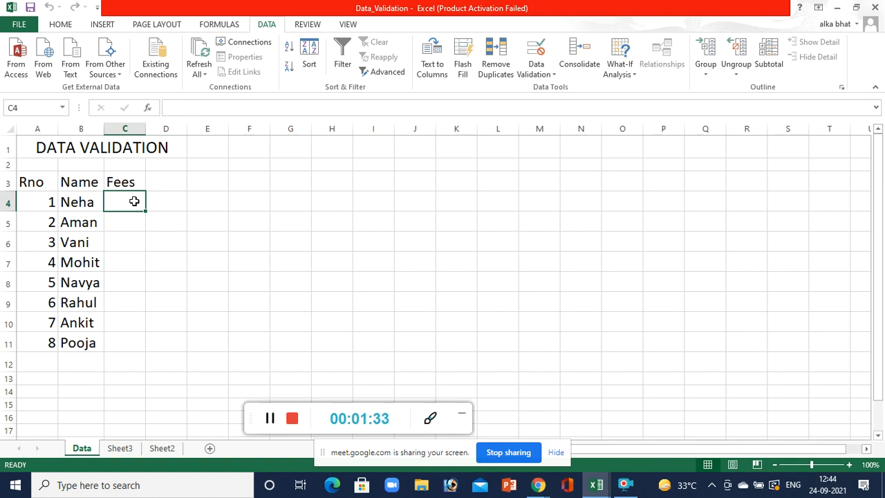
{"action": "key", "text": "shift+Down"}
{"action": "key", "text": "shift+Down"}
{"action": "key", "text": "shift+Down"}
{"action": "key", "text": "shift+Down"}
{"action": "key", "text": "shift+Down"}
{"action": "key", "text": "shift+Down"}
{"action": "key", "text": "shift+Down"}
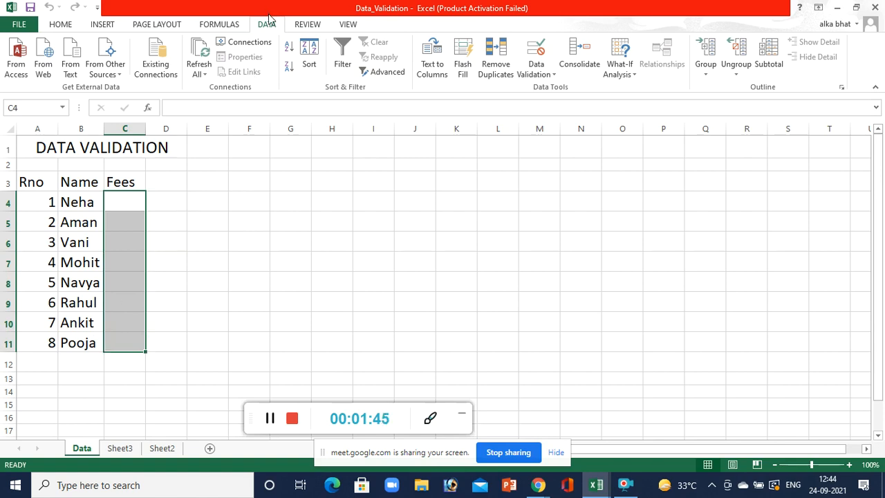
{"action": "left_click", "coordinate": [553, 74]}
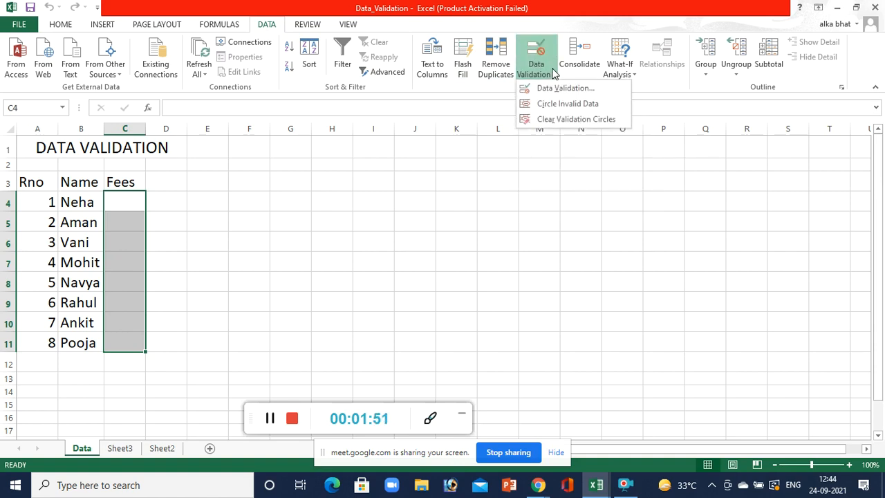
{"action": "left_click", "coordinate": [552, 90]}
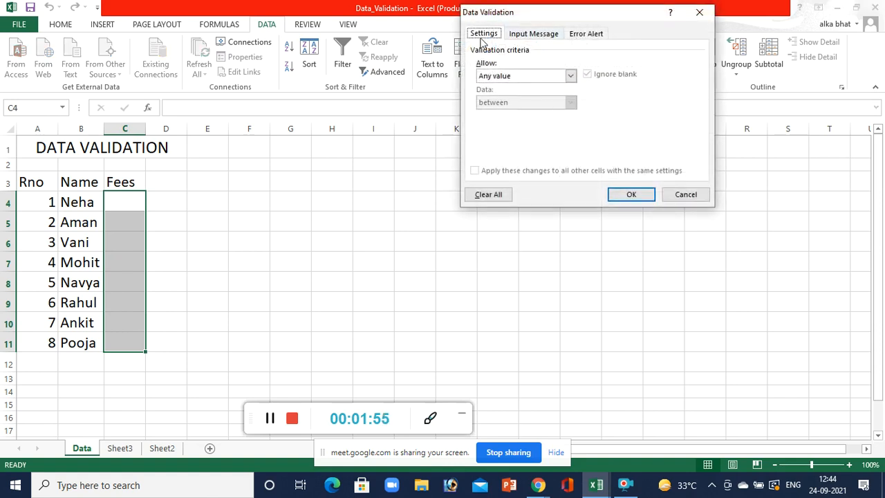
{"action": "left_click", "coordinate": [527, 35]}
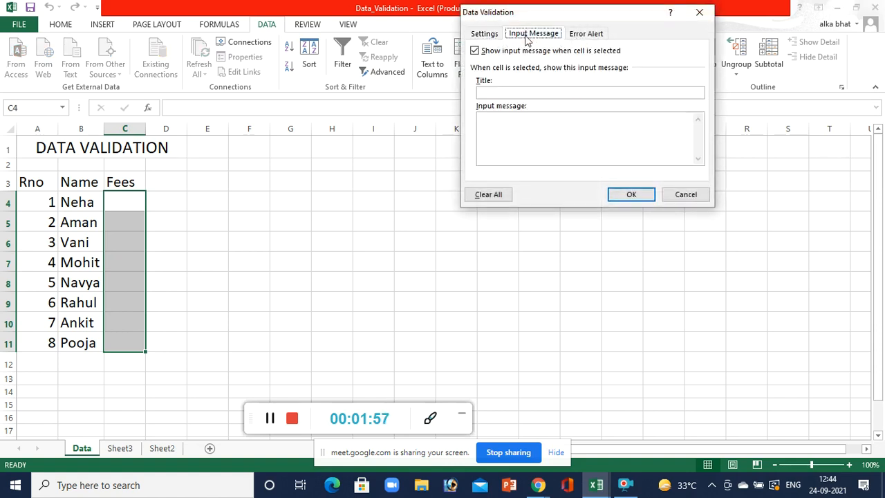
{"action": "left_click", "coordinate": [584, 35]}
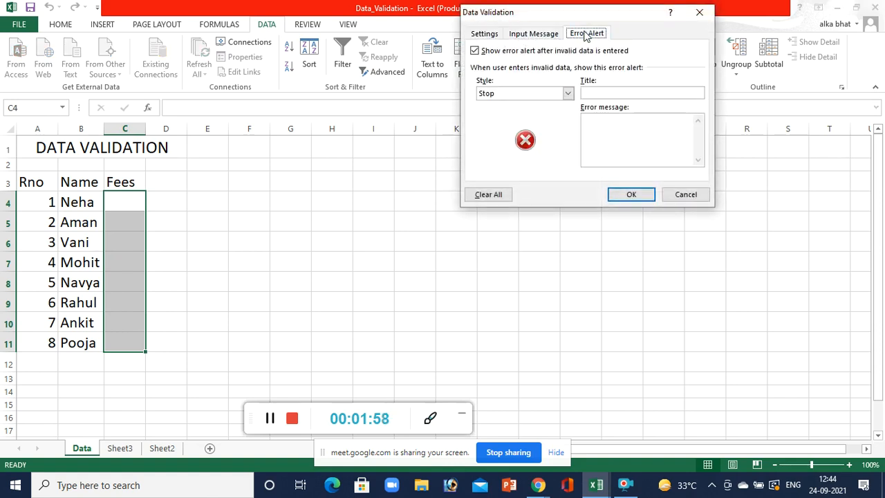
{"action": "left_click", "coordinate": [486, 35]}
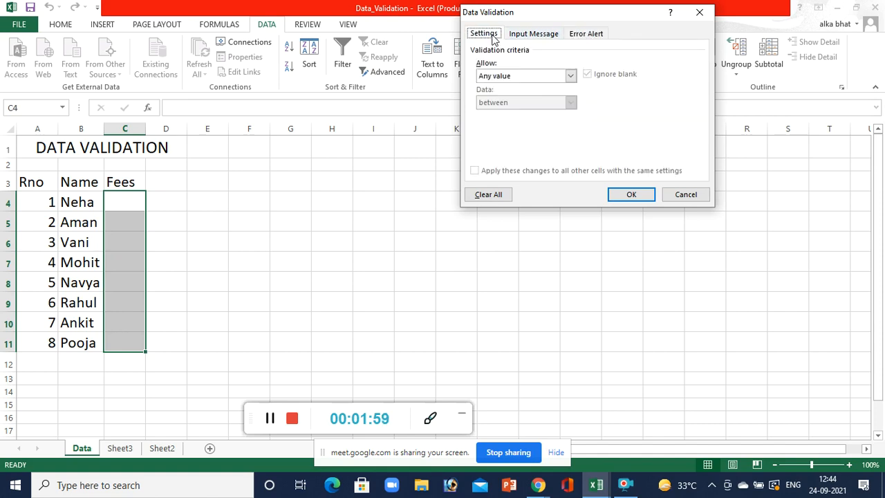
Step: Restrict the selected Fees cells to whole numbers between a minimum of 5000 and a maximum of 10000, and apply the rule
{"action": "left_click", "coordinate": [572, 76]}
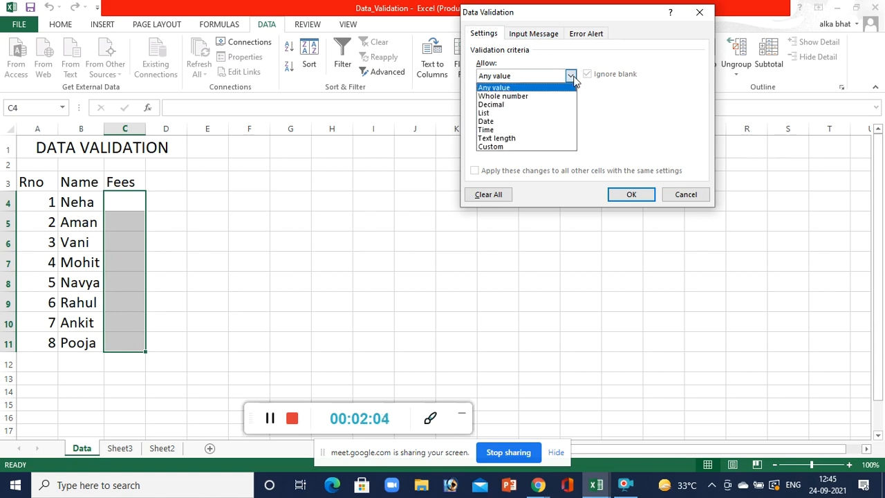
{"action": "left_click", "coordinate": [522, 96]}
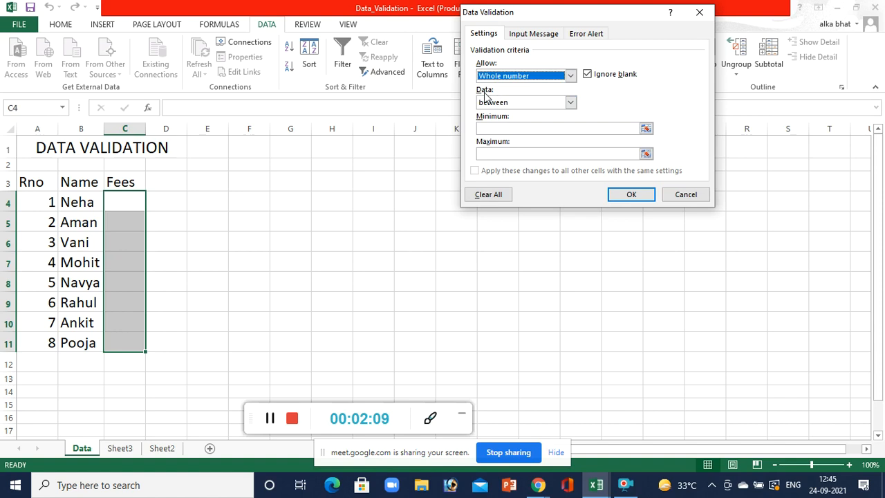
{"action": "left_click", "coordinate": [571, 103]}
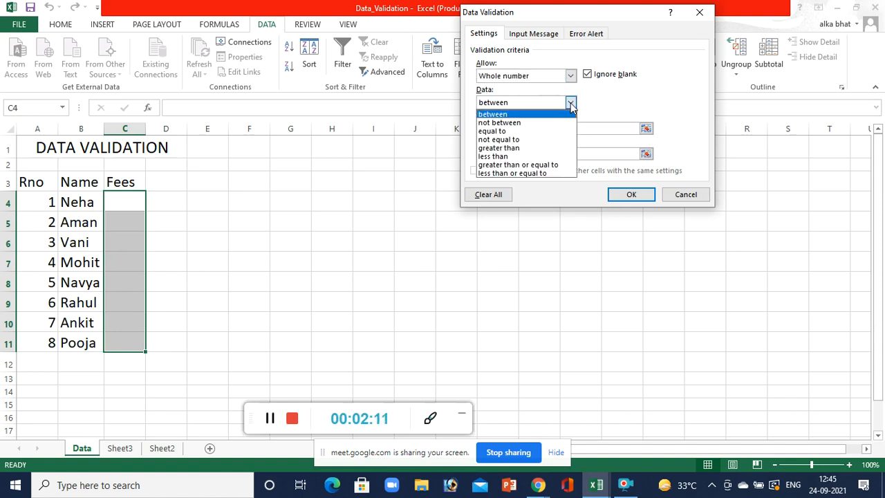
{"action": "left_click", "coordinate": [571, 104]}
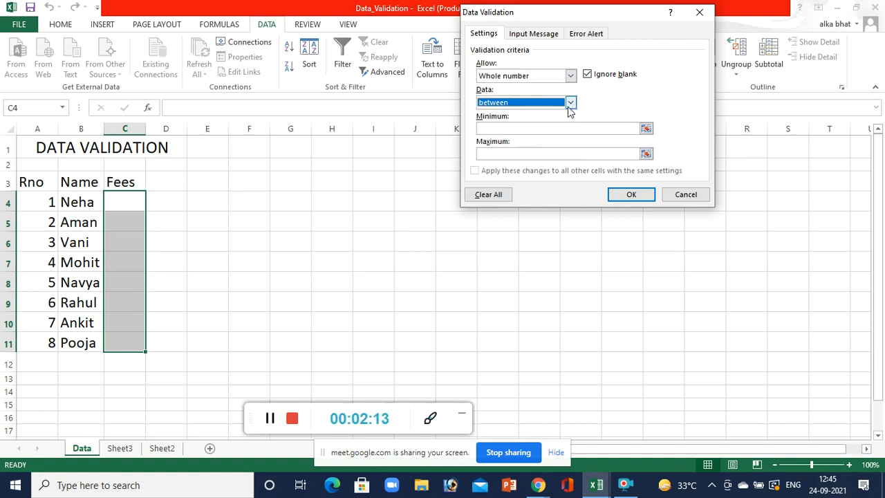
{"action": "left_click", "coordinate": [534, 128]}
{"action": "type", "text": "5000"}
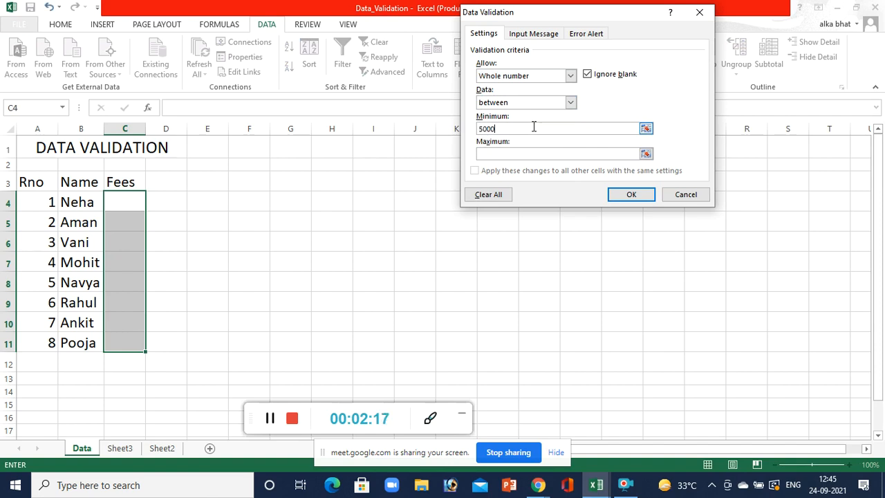
{"action": "left_click", "coordinate": [510, 153]}
{"action": "type", "text": "10000"}
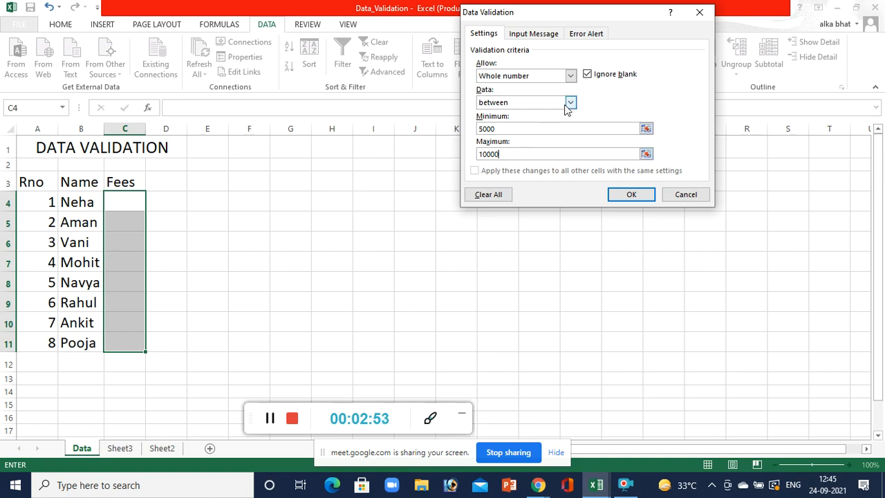
{"action": "left_click", "coordinate": [571, 76]}
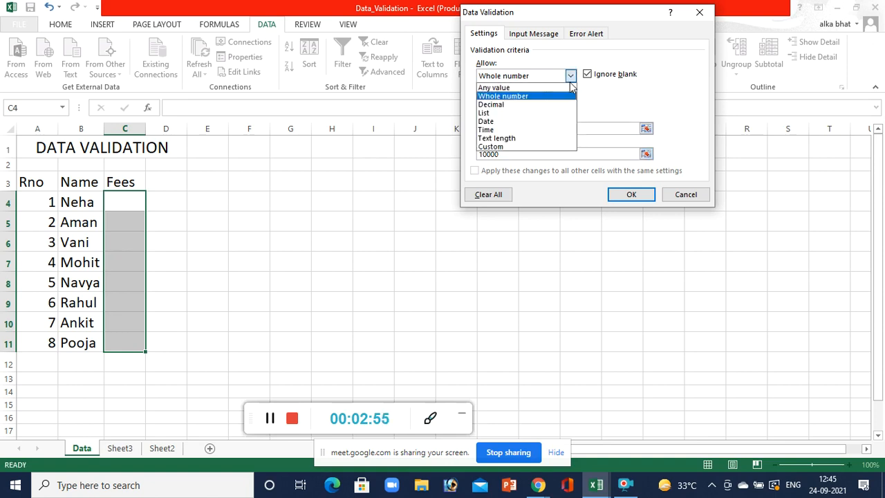
{"action": "left_click", "coordinate": [570, 76]}
{"action": "left_click", "coordinate": [571, 102]}
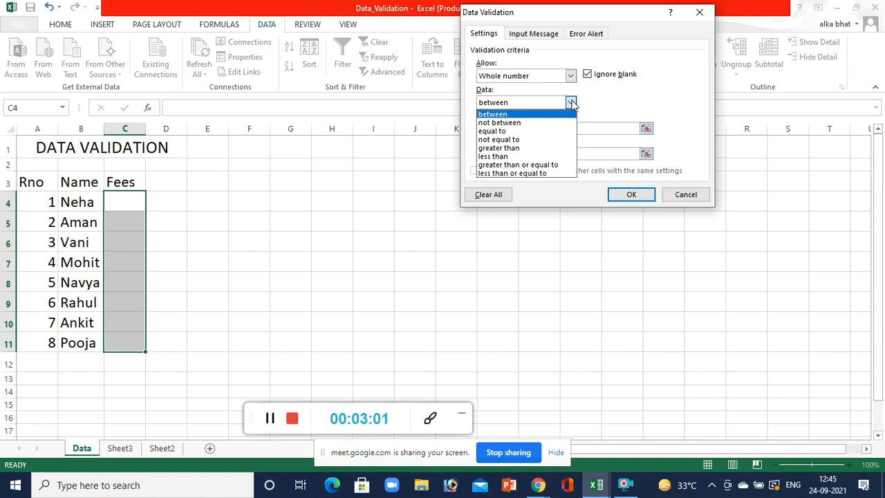
{"action": "left_click", "coordinate": [593, 105]}
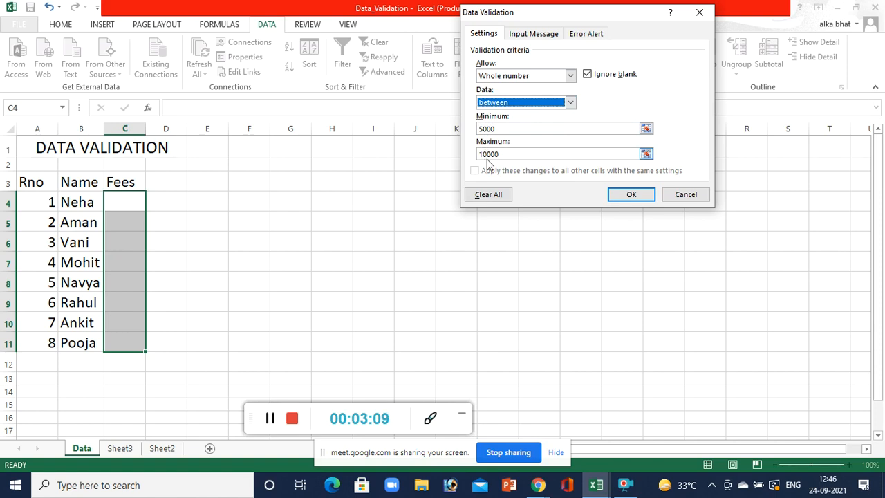
{"action": "left_click", "coordinate": [619, 196]}
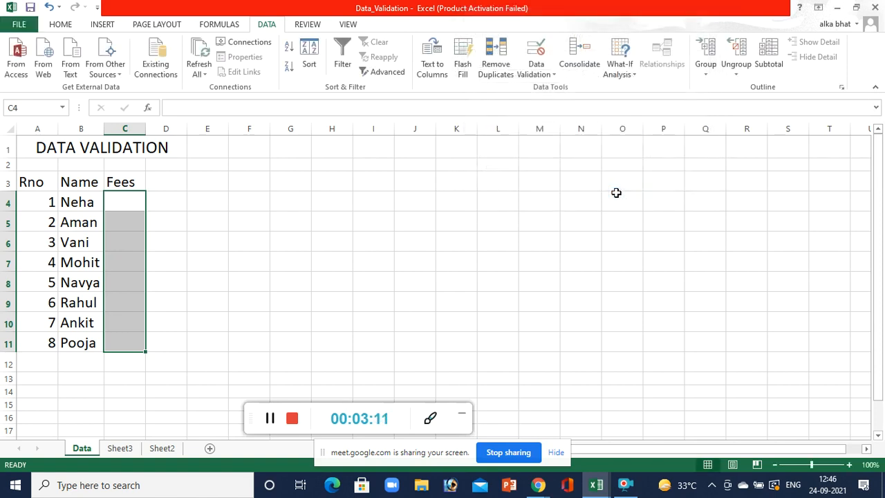
Step: Enter the fees 6000 in C4 and 7000 in C5
{"action": "left_click", "coordinate": [129, 200]}
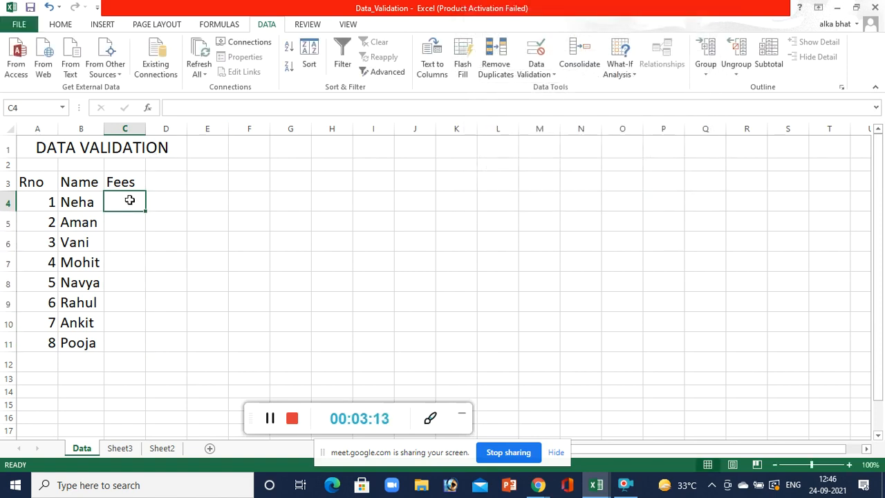
{"action": "type", "text": "6000"}
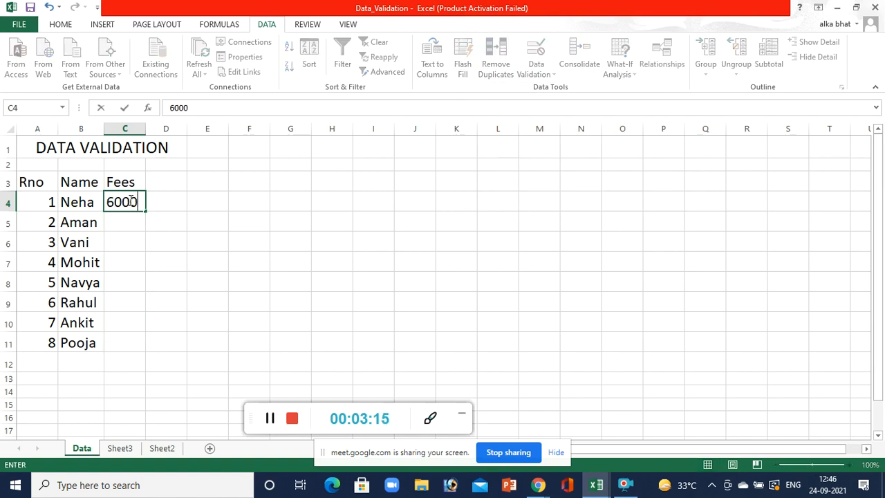
{"action": "key", "text": "Return"}
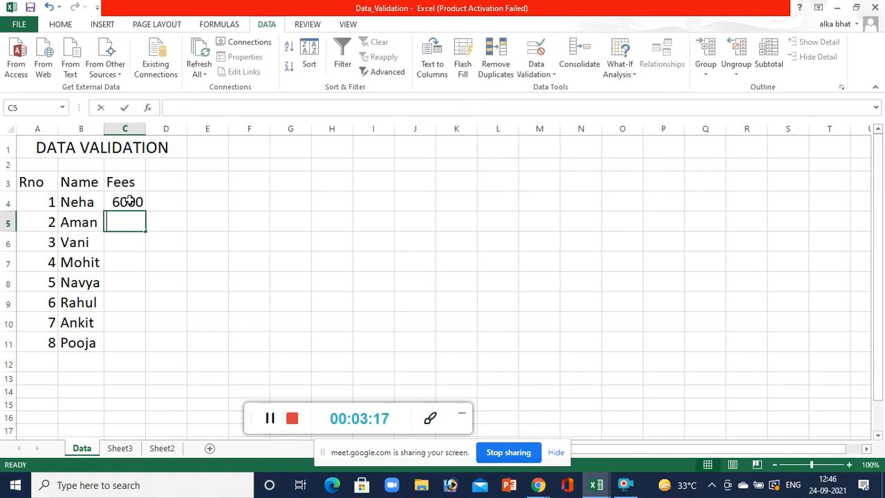
{"action": "type", "text": "7000"}
{"action": "key", "text": "Return"}
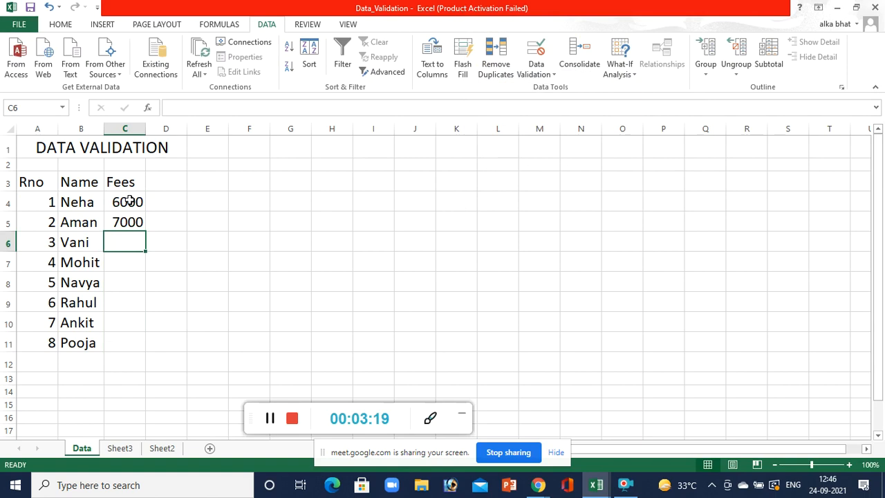
Step: Try the out-of-range fee 4000 in C6, and retry the entry with 5000
{"action": "type", "text": "4000"}
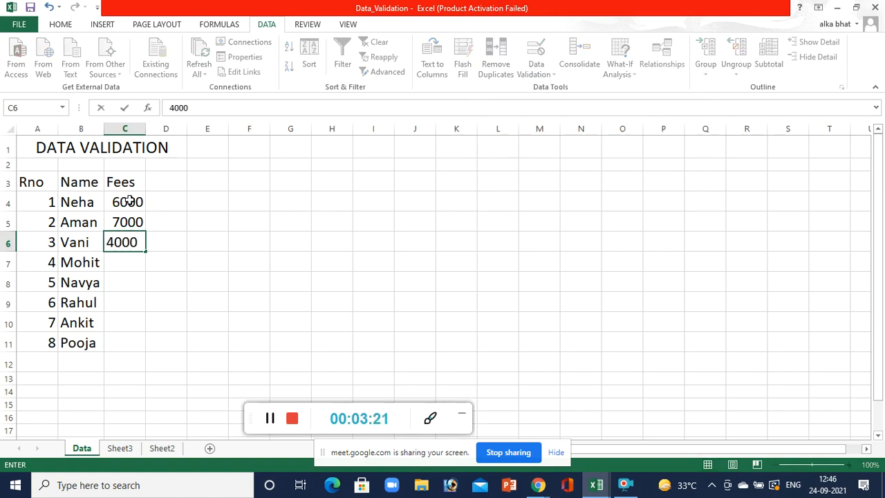
{"action": "key", "text": "Return"}
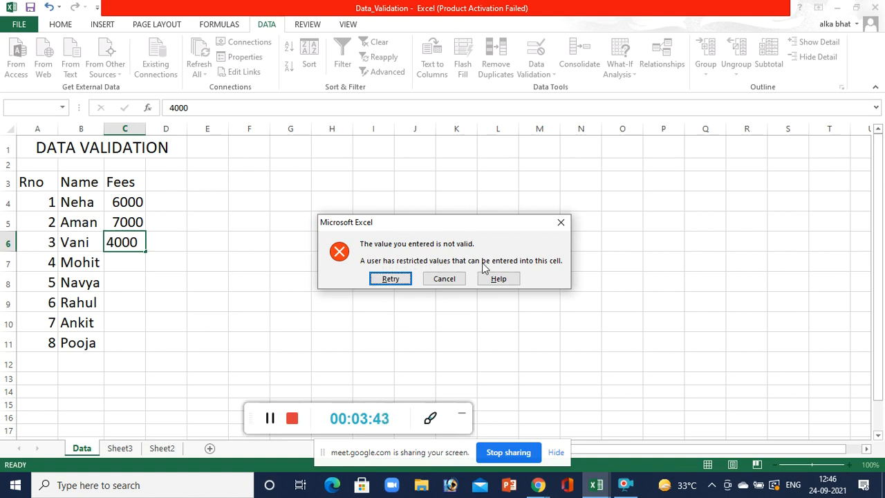
{"action": "left_click", "coordinate": [391, 280]}
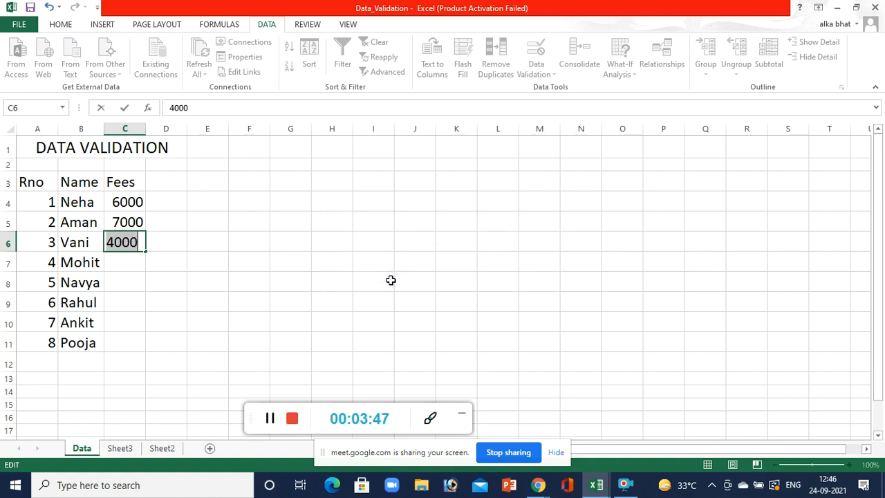
{"action": "type", "text": "5000"}
{"action": "key", "text": "Return"}
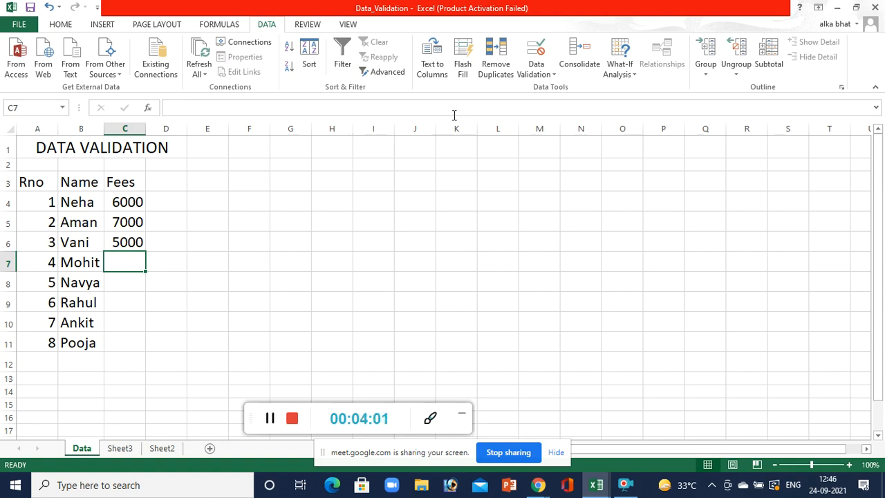
Step: Review the validation criteria and input message options for C7, and close them without making changes
{"action": "left_click", "coordinate": [541, 77]}
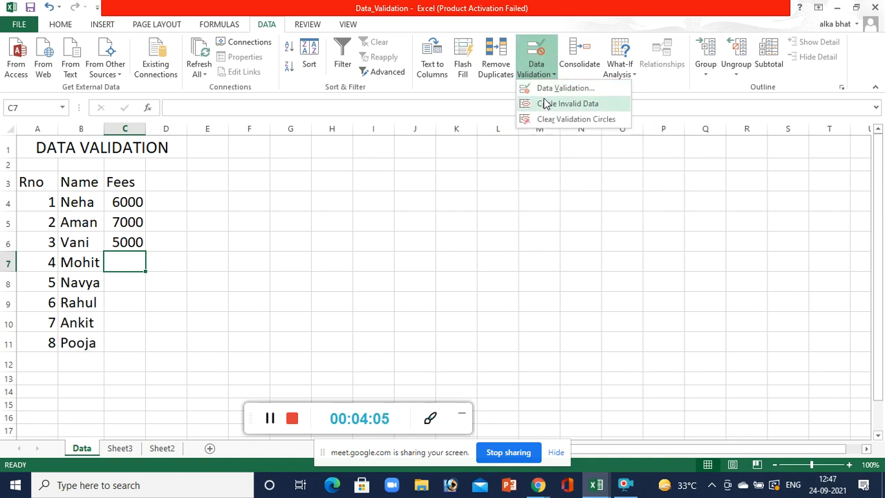
{"action": "left_click", "coordinate": [544, 95]}
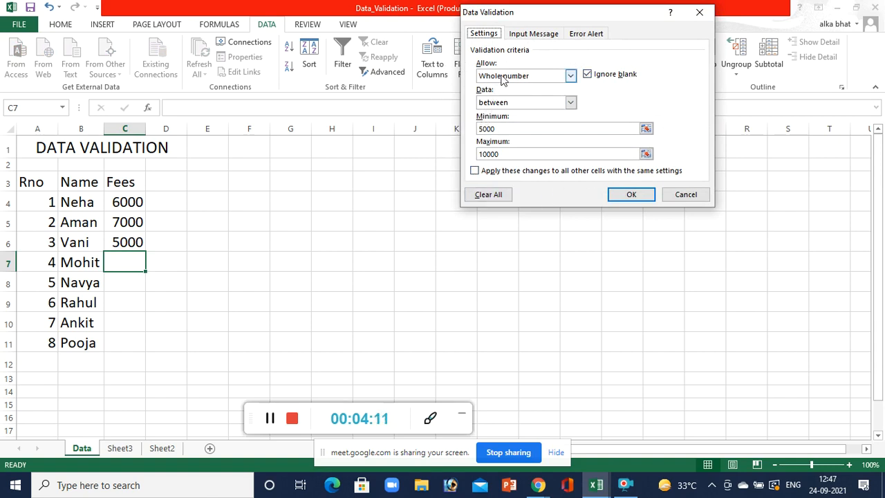
{"action": "left_click", "coordinate": [532, 34]}
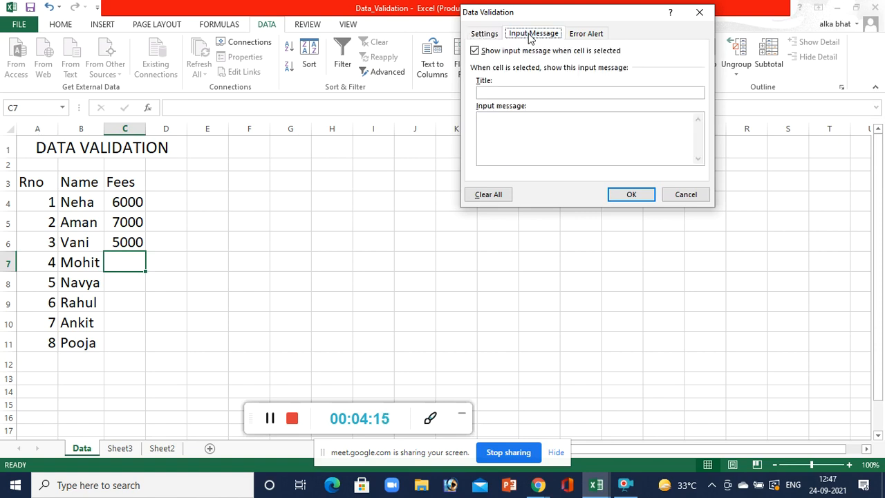
{"action": "left_click", "coordinate": [682, 194]}
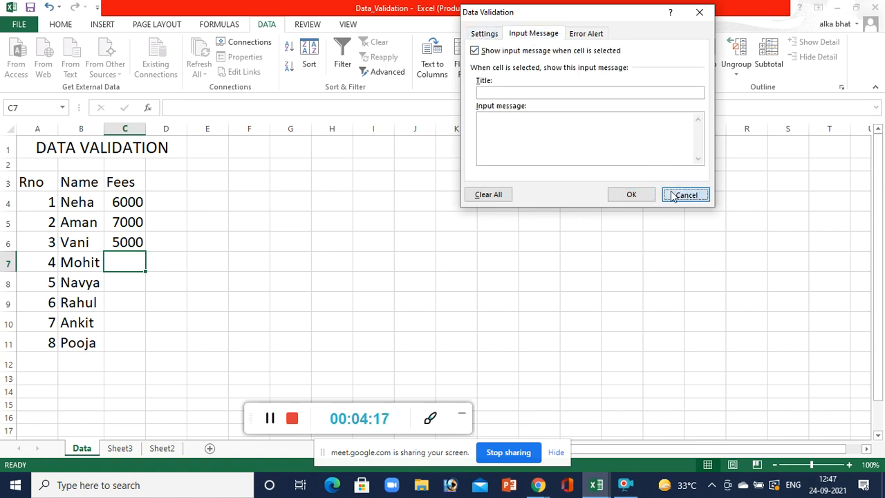
Step: Replace the fee in C6 with 9000 and select cell C4
{"action": "left_click", "coordinate": [130, 243]}
{"action": "key", "text": "BackSpace"}
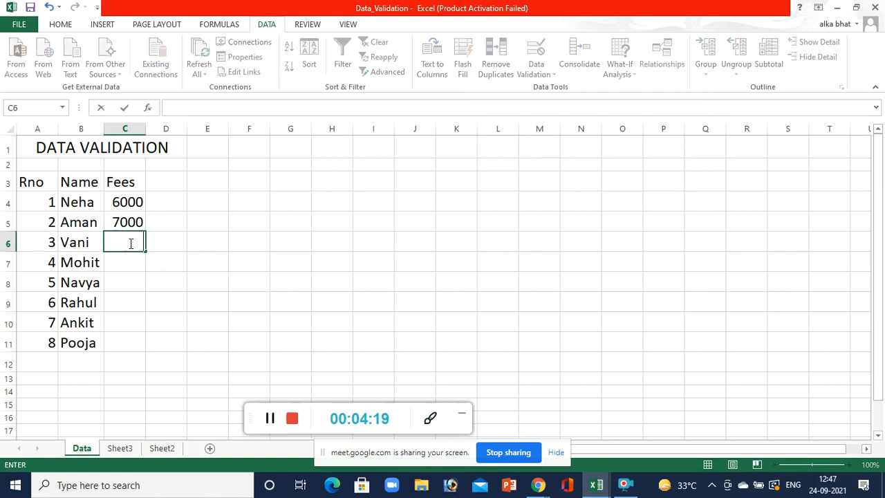
{"action": "type", "text": "9000"}
{"action": "key", "text": "Return"}
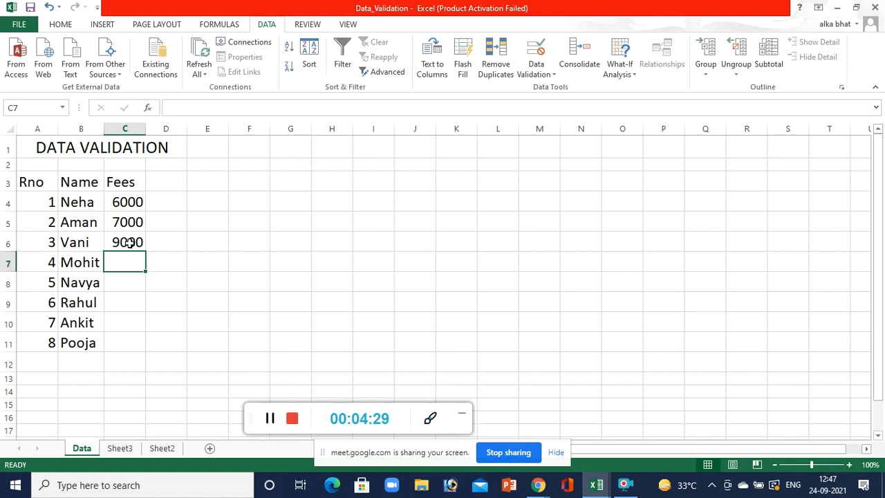
{"action": "left_click", "coordinate": [132, 200]}
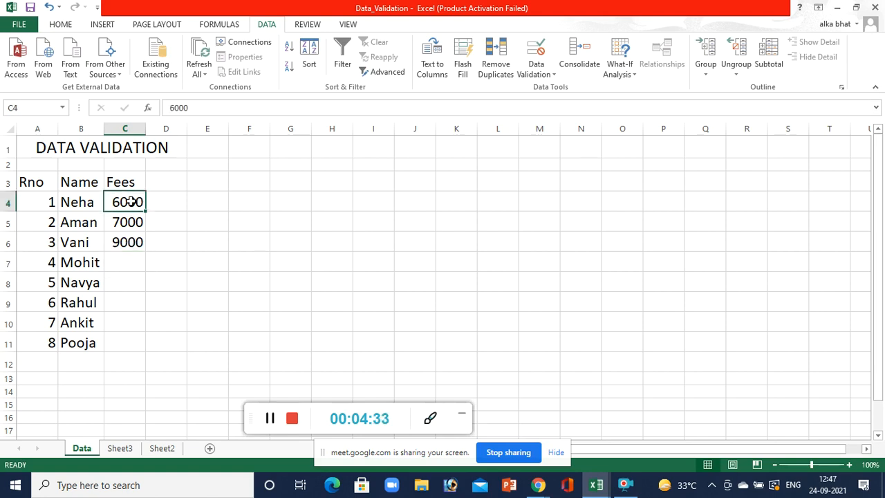
{"action": "key", "text": "shift+Down"}
{"action": "key", "text": "shift+Down"}
{"action": "key", "text": "shift+Down"}
{"action": "key", "text": "shift+Down"}
{"action": "key", "text": "shift+Down"}
{"action": "key", "text": "shift+Down"}
{"action": "key", "text": "shift+Down"}
{"action": "key", "text": "shift+Down"}
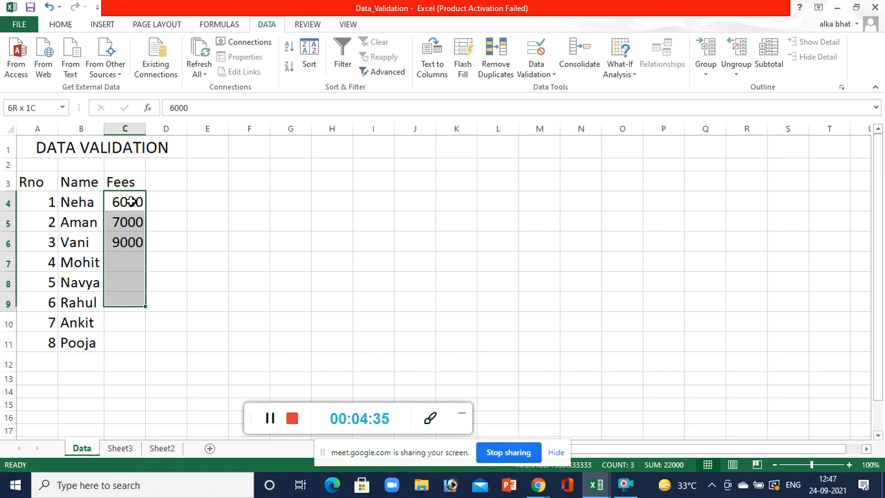
{"action": "key", "text": "Up"}
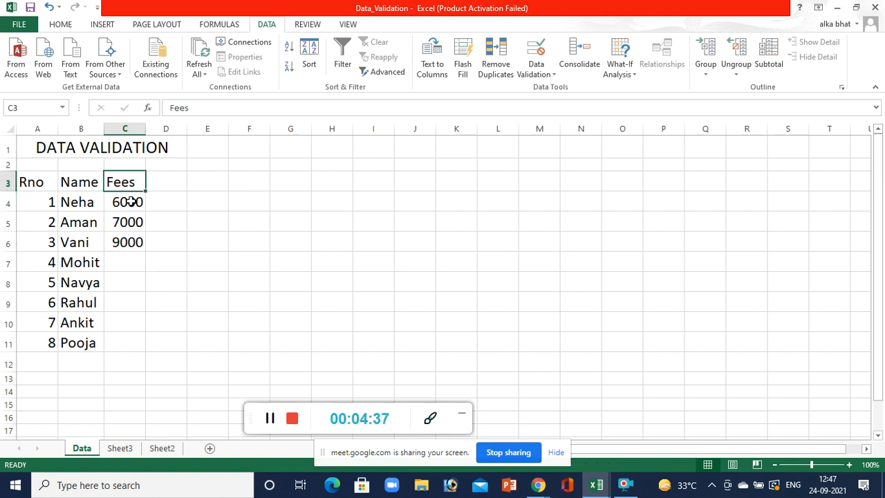
{"action": "key", "text": "shift+Down"}
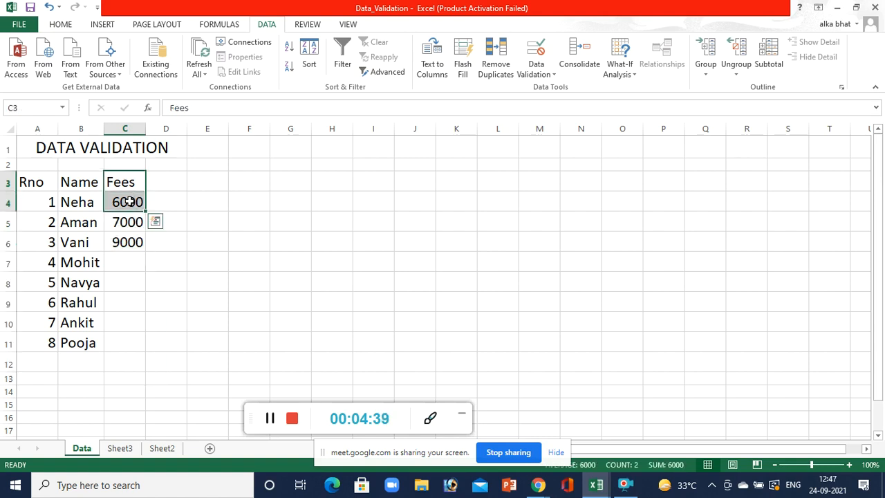
Step: Add a validation input message to fee cells C4:C11 with the title RULE and the text "fill value b/w 5000 to 10000"
{"action": "left_click", "coordinate": [129, 201]}
{"action": "key", "text": "shift+Down"}
{"action": "key", "text": "shift+Down"}
{"action": "key", "text": "shift+Down"}
{"action": "key", "text": "shift+Down"}
{"action": "key", "text": "shift+Down"}
{"action": "key", "text": "shift+Down"}
{"action": "key", "text": "shift+Down"}
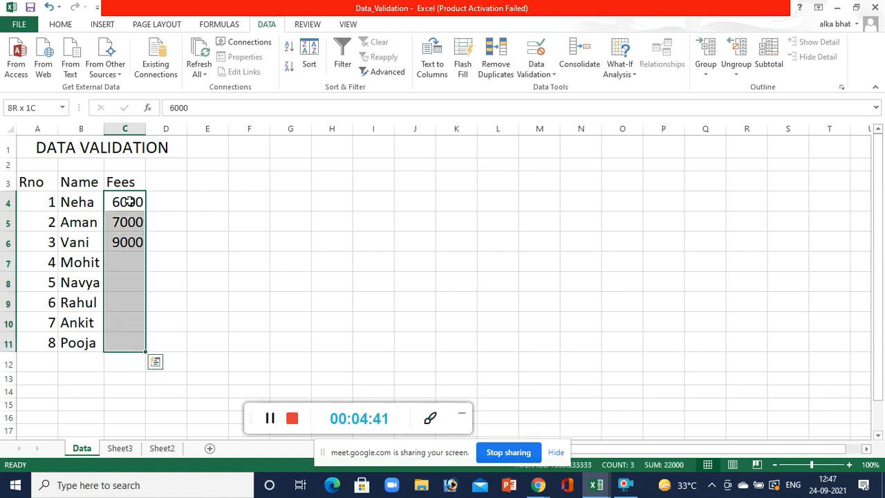
{"action": "left_click", "coordinate": [536, 67]}
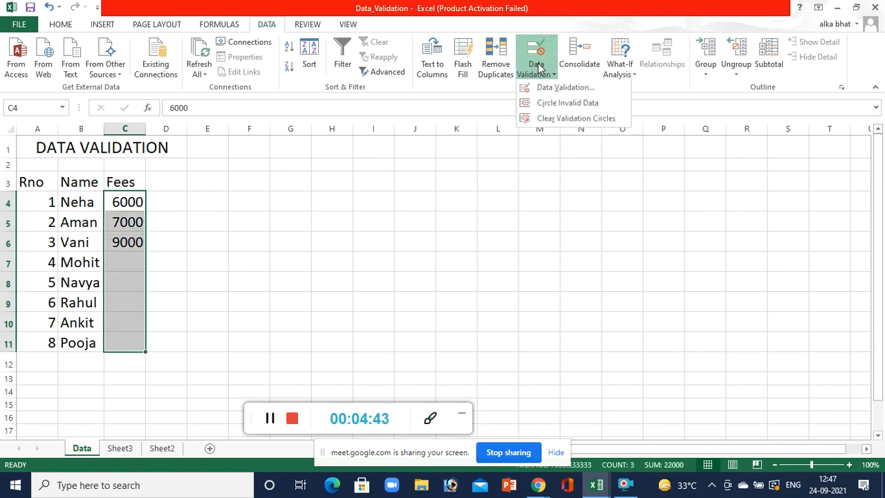
{"action": "left_click", "coordinate": [540, 89]}
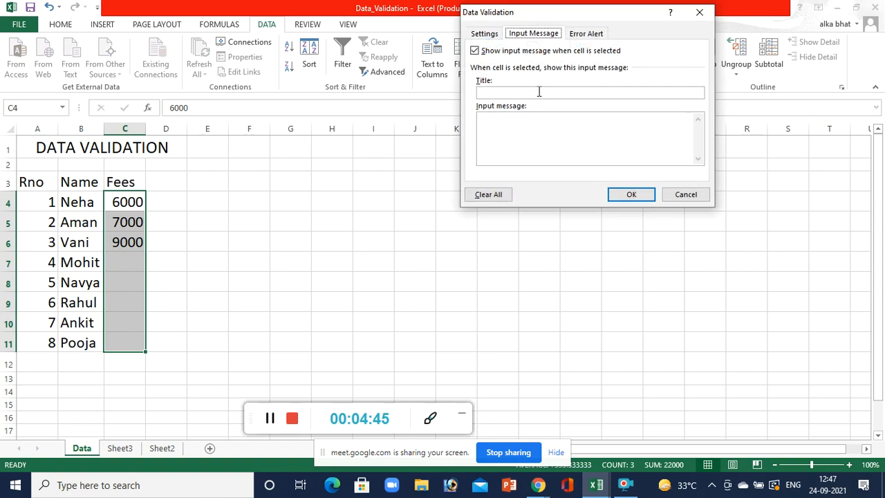
{"action": "left_click", "coordinate": [487, 92]}
{"action": "type", "text": "RU"}
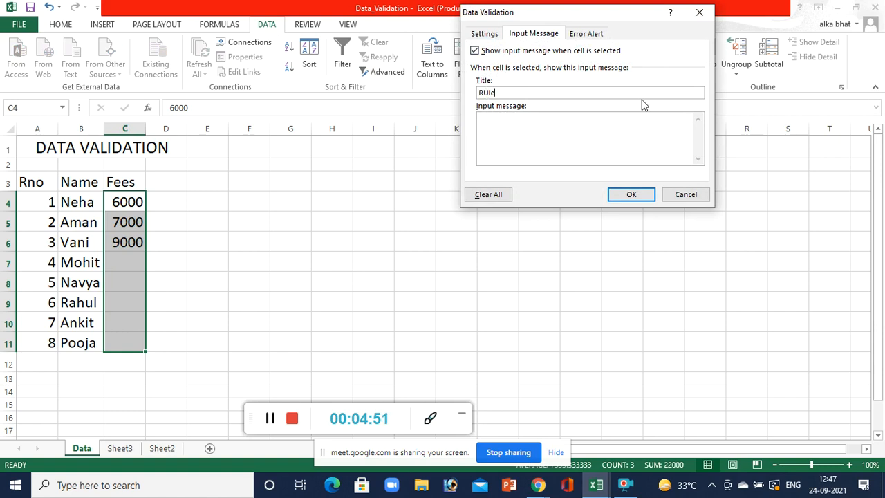
{"action": "type", "text": "LE"}
{"action": "left_click", "coordinate": [547, 151]}
{"action": "type", "text": "fill value b/w 5000 to 10000"}
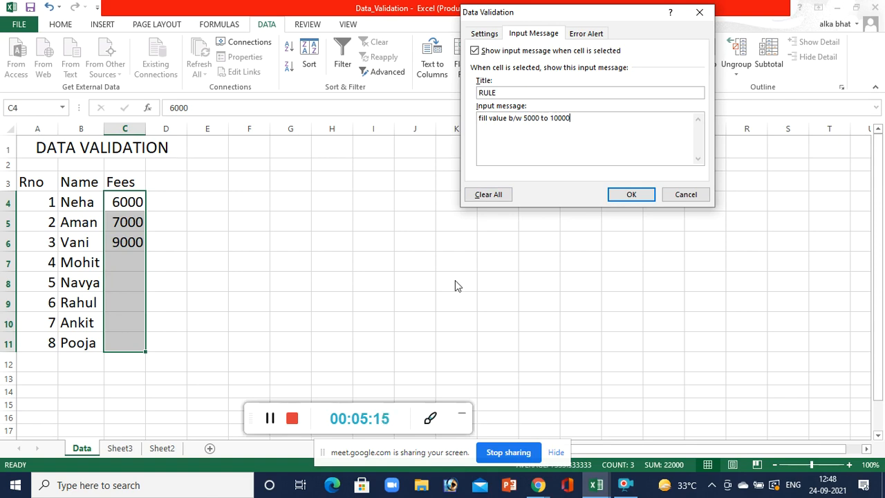
{"action": "left_click", "coordinate": [631, 195]}
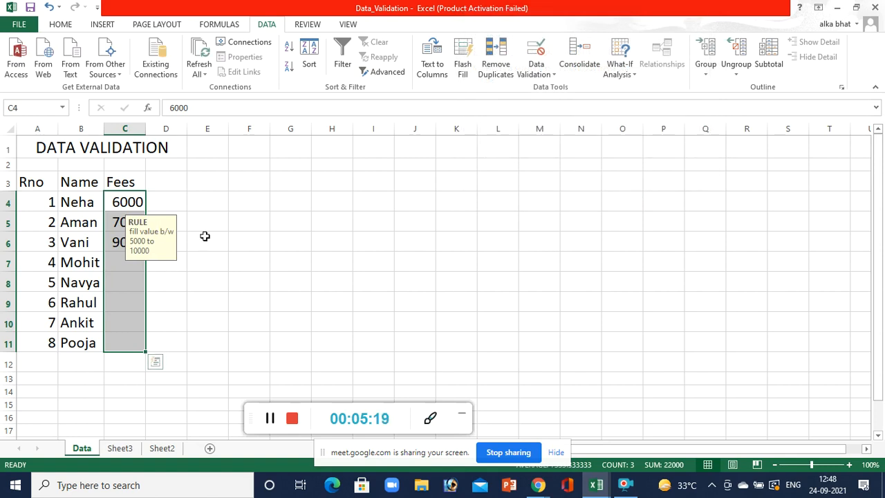
Step: Enter the fees 10000 in C7 and 7000 in C8
{"action": "left_click", "coordinate": [123, 264]}
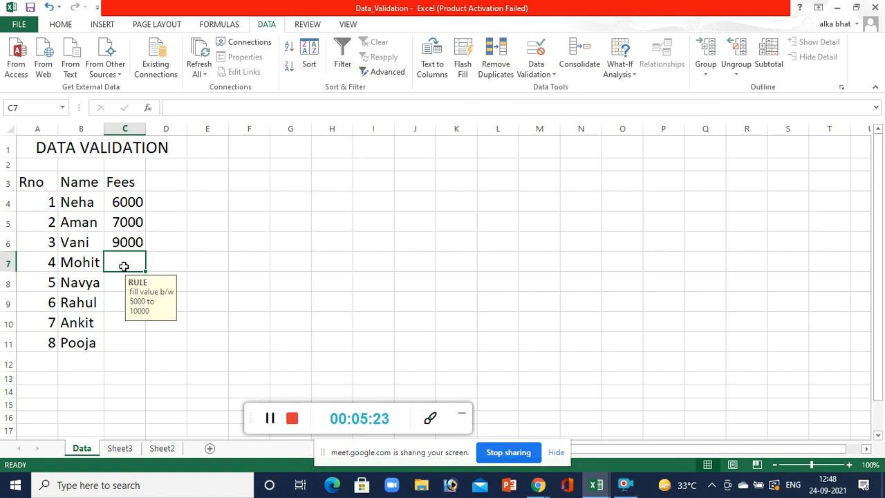
{"action": "type", "text": "10000"}
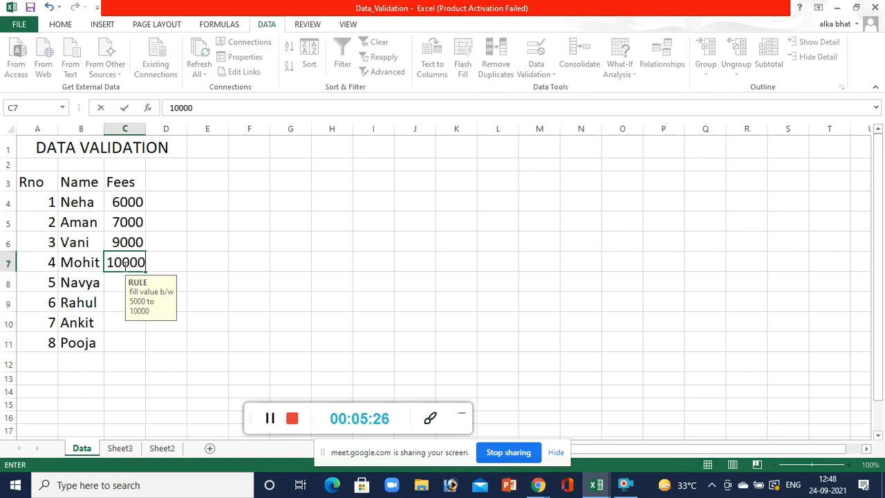
{"action": "key", "text": "Return"}
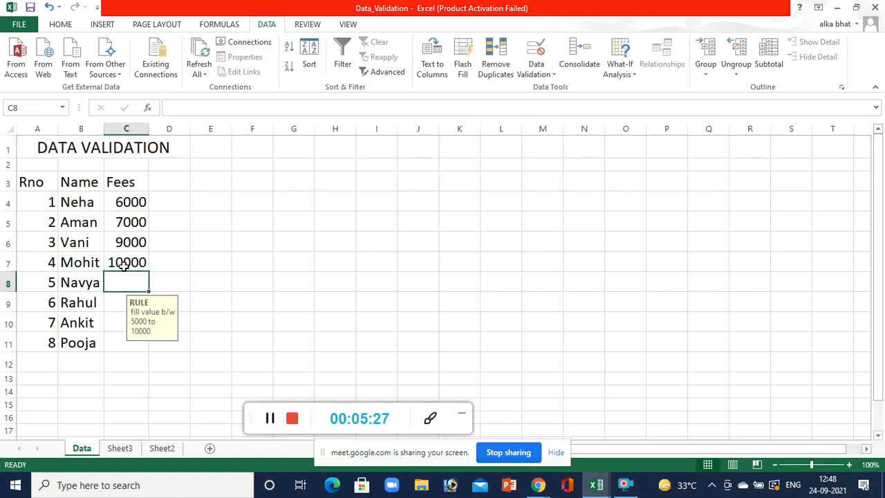
{"action": "type", "text": "7000"}
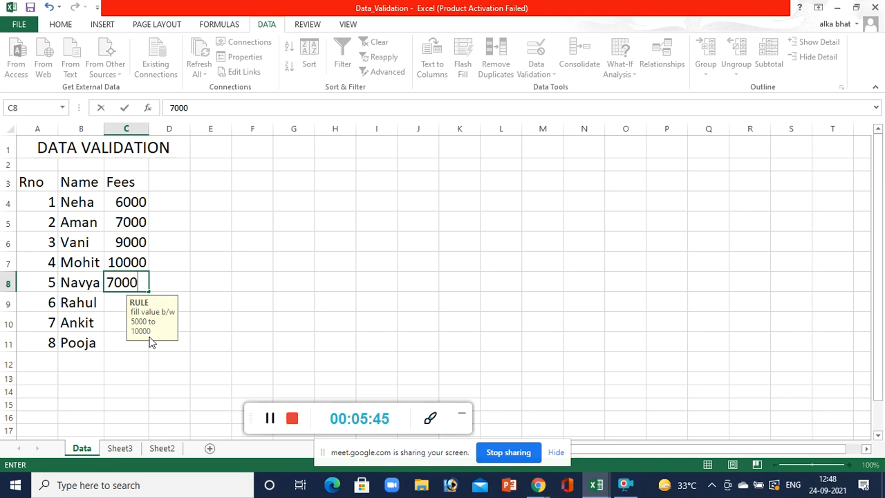
{"action": "left_click", "coordinate": [209, 293]}
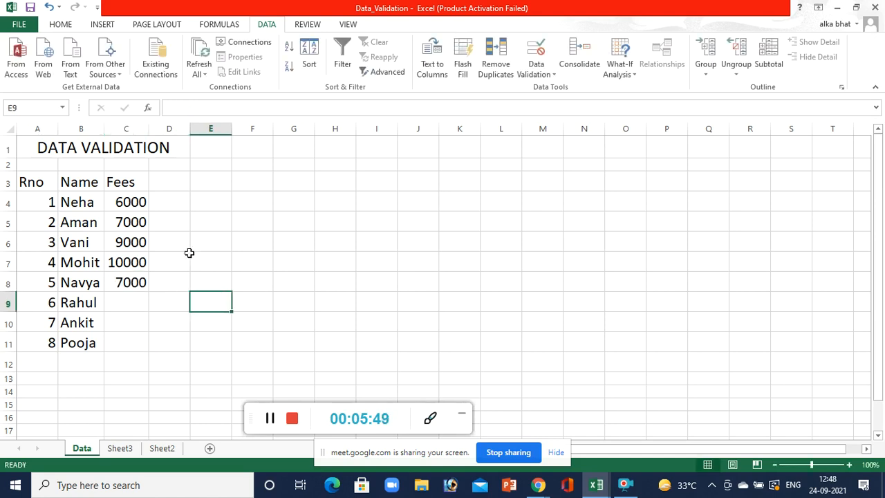
Step: Review the validation criteria, input message and error alert options for fee cells C4:C11, and close them without making changes
{"action": "left_click", "coordinate": [122, 201]}
{"action": "key", "text": "shift+Down"}
{"action": "key", "text": "shift+Down"}
{"action": "key", "text": "shift+Down"}
{"action": "key", "text": "shift+Down"}
{"action": "key", "text": "shift+Down"}
{"action": "key", "text": "shift+Down"}
{"action": "key", "text": "shift+Down"}
{"action": "key", "text": "shift+Down"}
{"action": "key", "text": "shift+Down"}
{"action": "key", "text": "shift+Down"}
{"action": "key", "text": "shift+Down"}
{"action": "key", "text": "shift+Down"}
{"action": "key", "text": "shift+Down"}
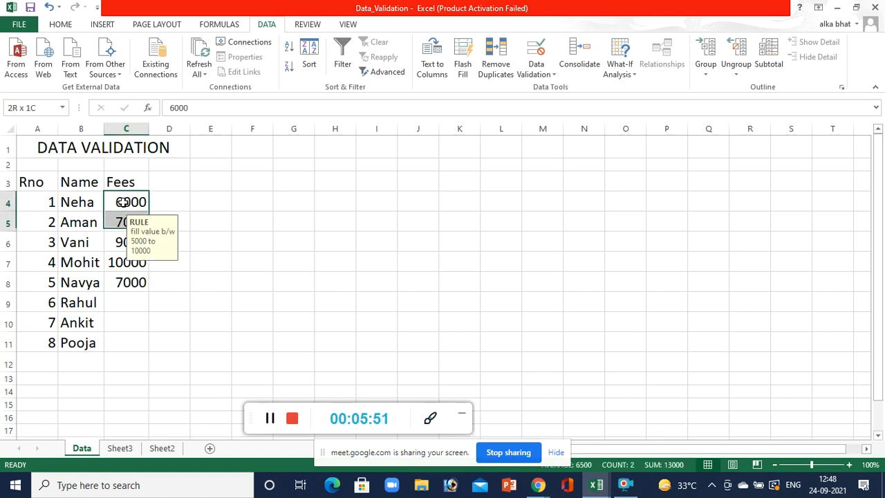
{"action": "key", "text": "shift+Up"}
{"action": "key", "text": "shift+Up"}
{"action": "key", "text": "shift+Up"}
{"action": "key", "text": "shift+Up"}
{"action": "key", "text": "shift+Up"}
{"action": "key", "text": "shift+Up"}
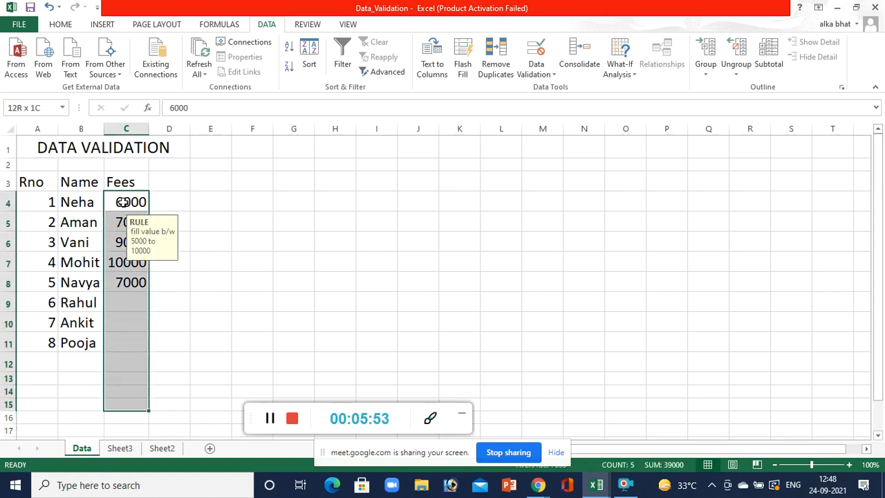
{"action": "left_click", "coordinate": [546, 74]}
{"action": "left_click", "coordinate": [543, 89]}
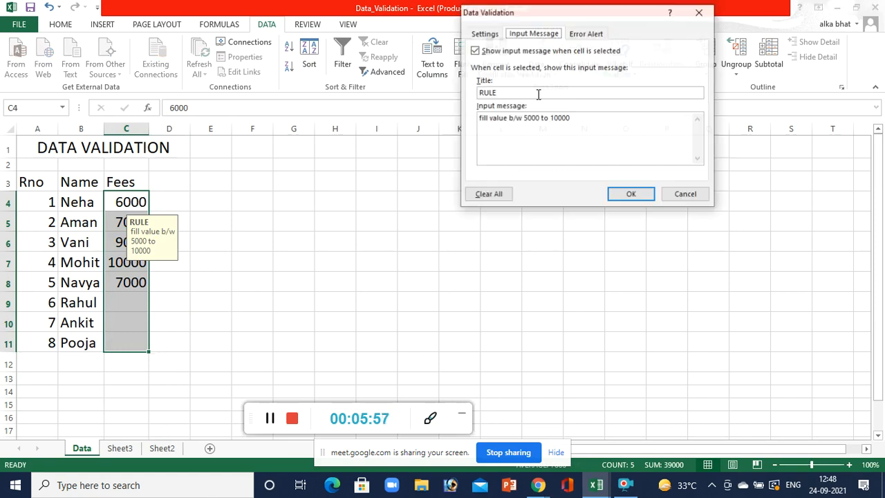
{"action": "left_click", "coordinate": [484, 35]}
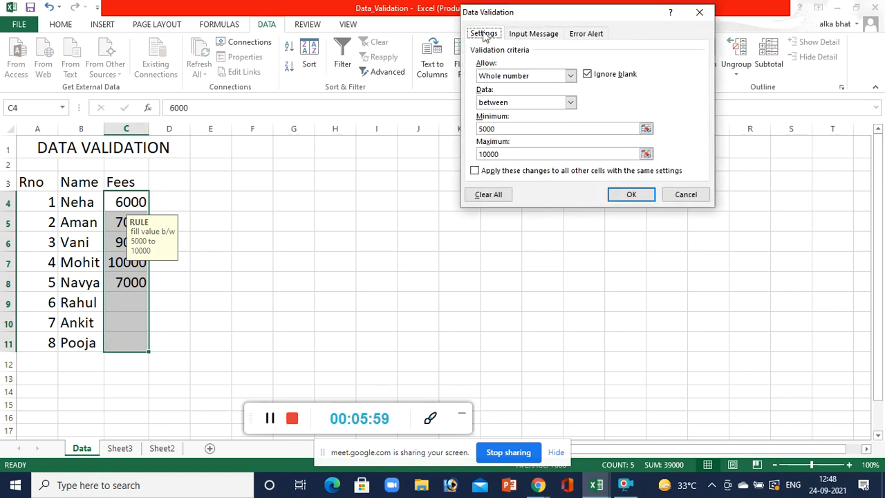
{"action": "left_click", "coordinate": [531, 36]}
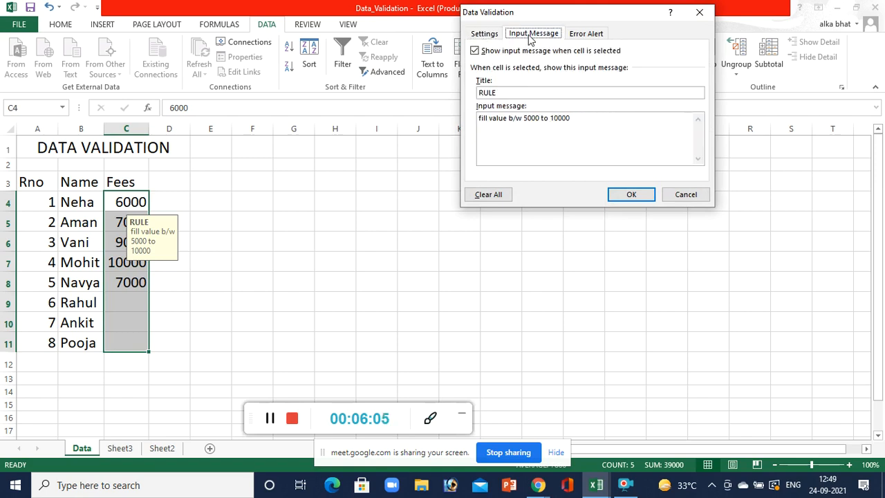
{"action": "left_click", "coordinate": [575, 36]}
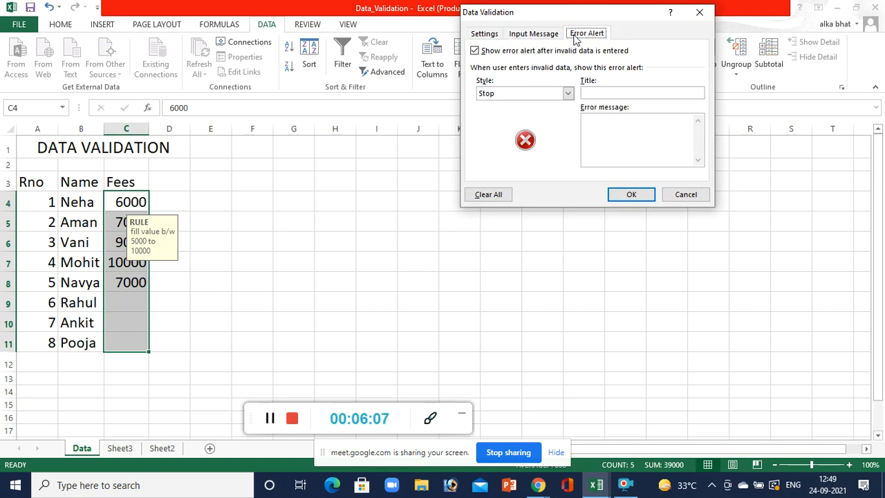
{"action": "left_click", "coordinate": [686, 193]}
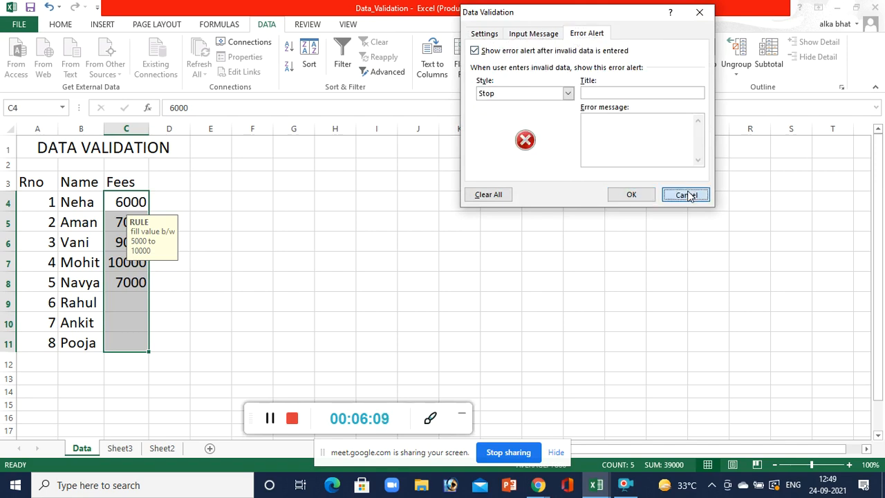
Step: Clear the fee in C8, try the out-of-range value 4000 there, and cancel the entry
{"action": "left_click", "coordinate": [119, 281]}
{"action": "key", "text": "Delete"}
{"action": "type", "text": "4000"}
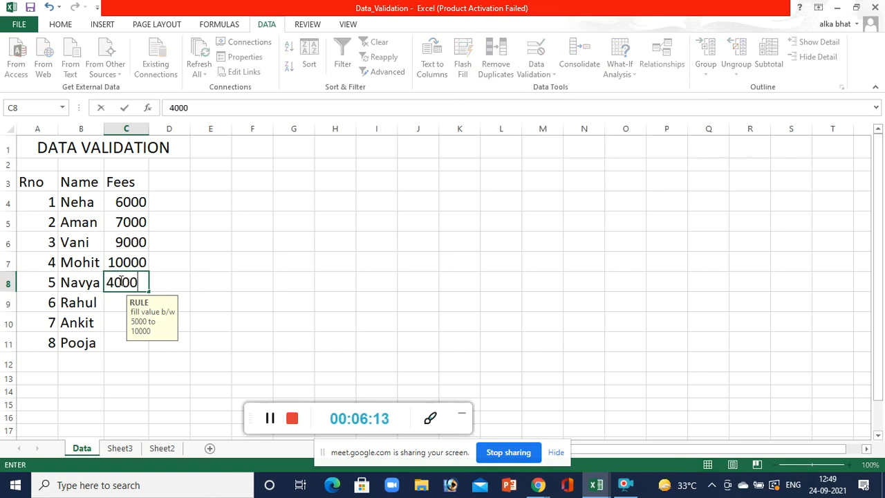
{"action": "key", "text": "Return"}
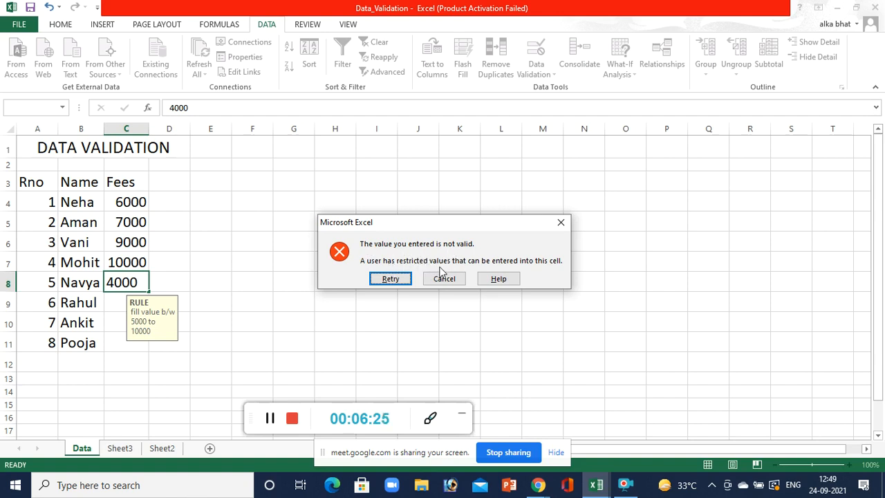
{"action": "left_click", "coordinate": [444, 279]}
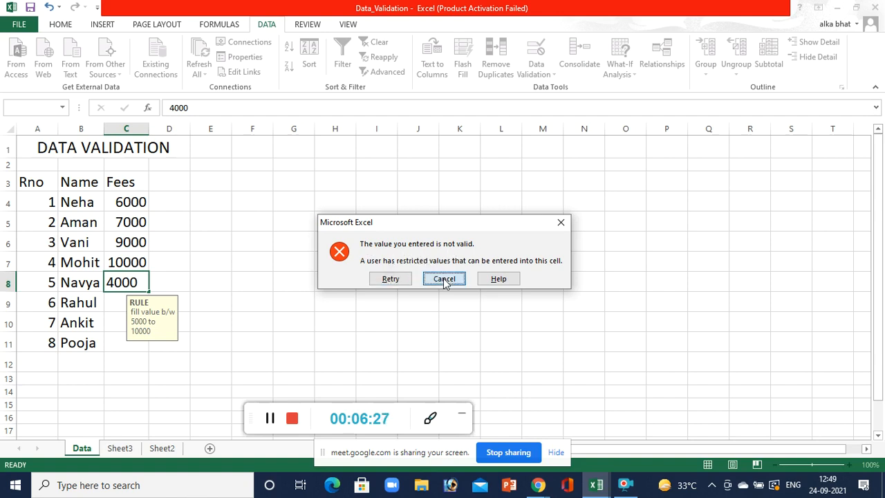
Step: Add a validation error alert to fee cells C4:C11 with the title **ERROR** and the message "plz fill correct value"
{"action": "left_click", "coordinate": [131, 202]}
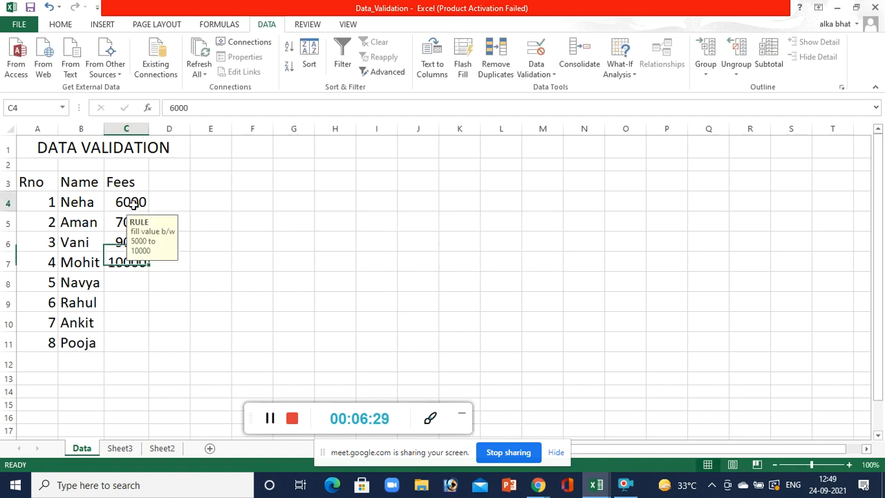
{"action": "key", "text": "shift+Down"}
{"action": "key", "text": "shift+Down"}
{"action": "key", "text": "shift+Down"}
{"action": "key", "text": "shift+Down"}
{"action": "key", "text": "shift+Down"}
{"action": "key", "text": "shift+Down"}
{"action": "key", "text": "shift+Down"}
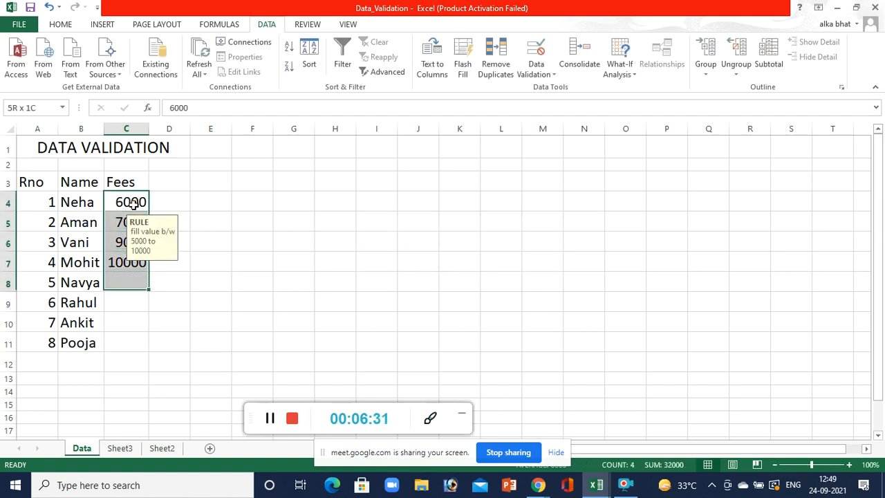
{"action": "left_click", "coordinate": [543, 76]}
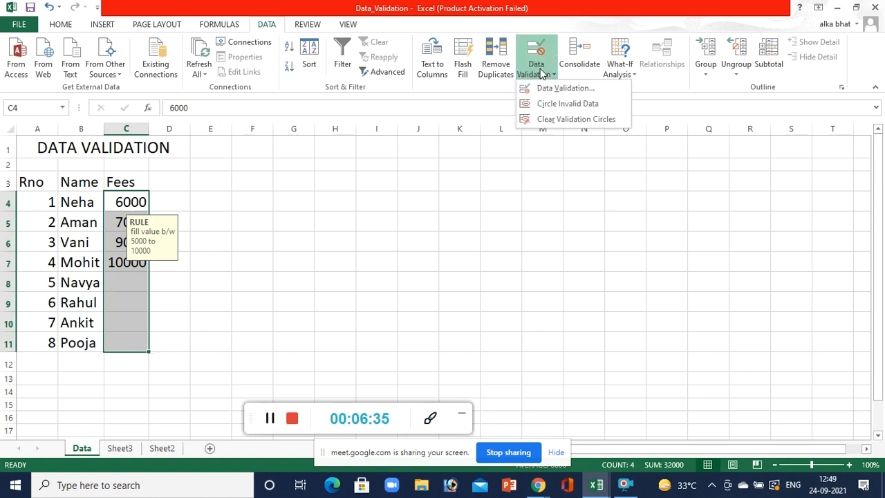
{"action": "left_click", "coordinate": [543, 89]}
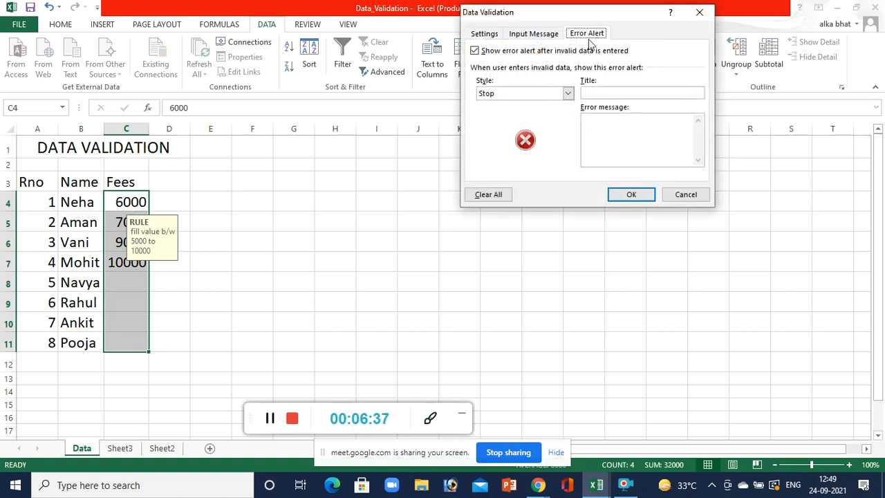
{"action": "left_click", "coordinate": [612, 95]}
{"action": "type", "text": "**ERRO"}
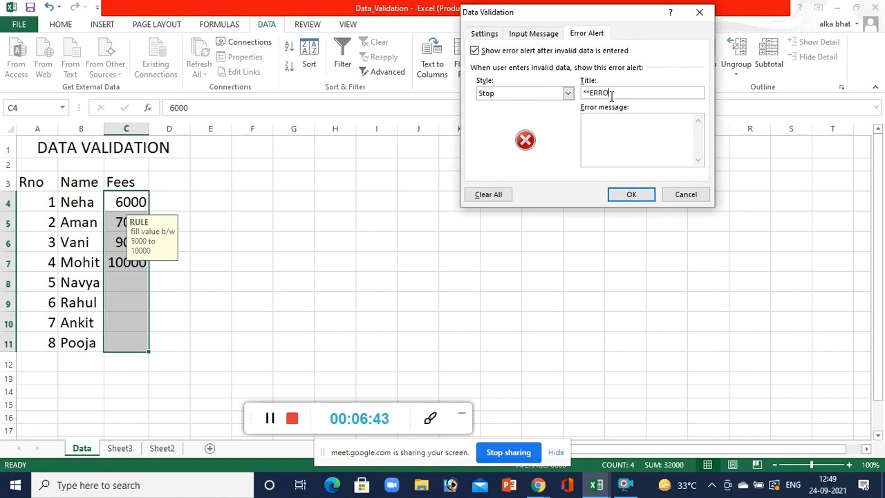
{"action": "type", "text": "R**"}
{"action": "left_click", "coordinate": [601, 134]}
{"action": "type", "text": "z fill correct value"}
{"action": "left_click", "coordinate": [636, 197]}
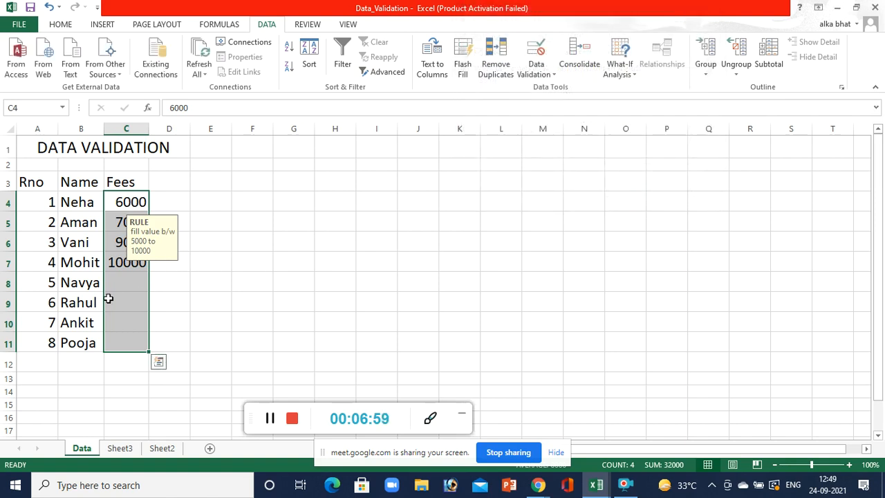
Step: Try the out-of-range fee 3000 in C8, retry the entry, empty the cell, and select C4
{"action": "left_click", "coordinate": [127, 287]}
{"action": "type", "text": "3000"}
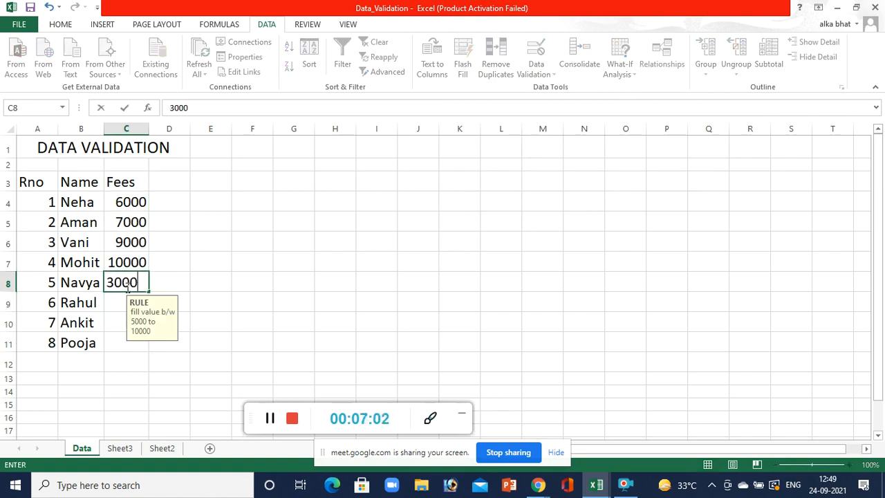
{"action": "key", "text": "Return"}
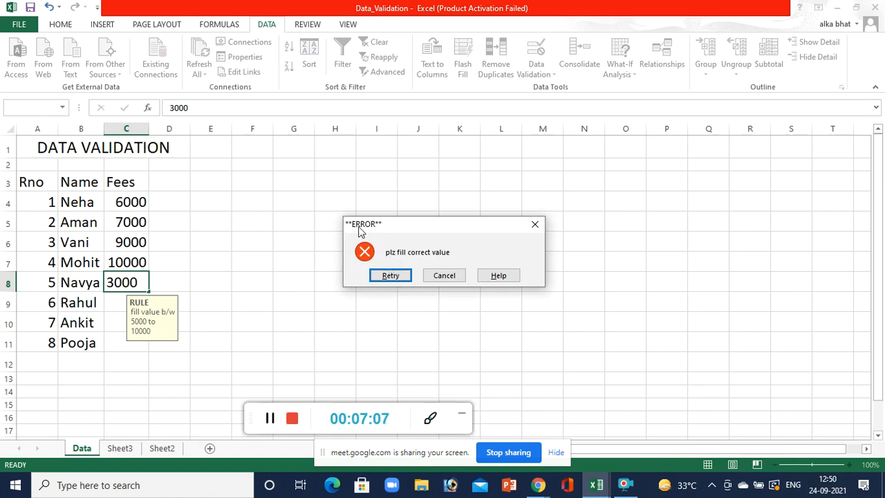
{"action": "left_click", "coordinate": [392, 275]}
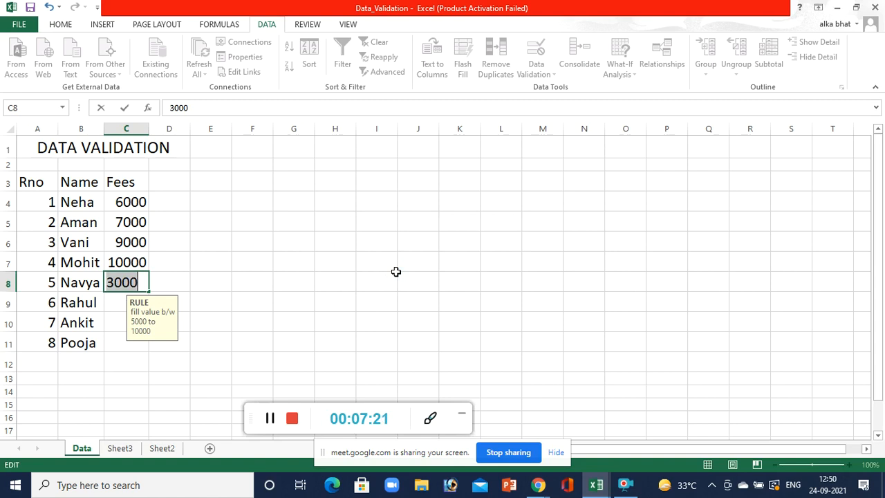
{"action": "key", "text": "BackSpace"}
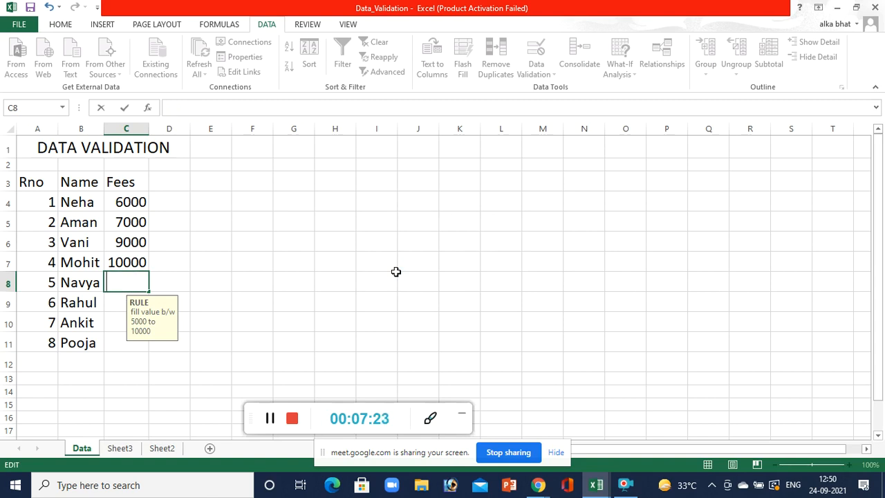
{"action": "left_click", "coordinate": [144, 202]}
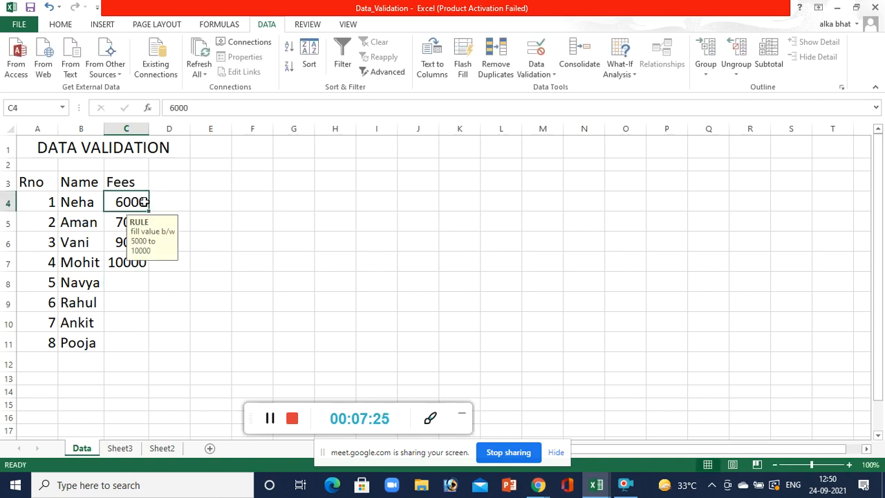
Step: Change the validation error alert style for fee cells C4:C11 to Warning
{"action": "key", "text": "shift+Down"}
{"action": "key", "text": "shift+Down"}
{"action": "key", "text": "shift+Down"}
{"action": "key", "text": "shift+Down"}
{"action": "key", "text": "shift+Down"}
{"action": "key", "text": "shift+Down"}
{"action": "key", "text": "shift+Down"}
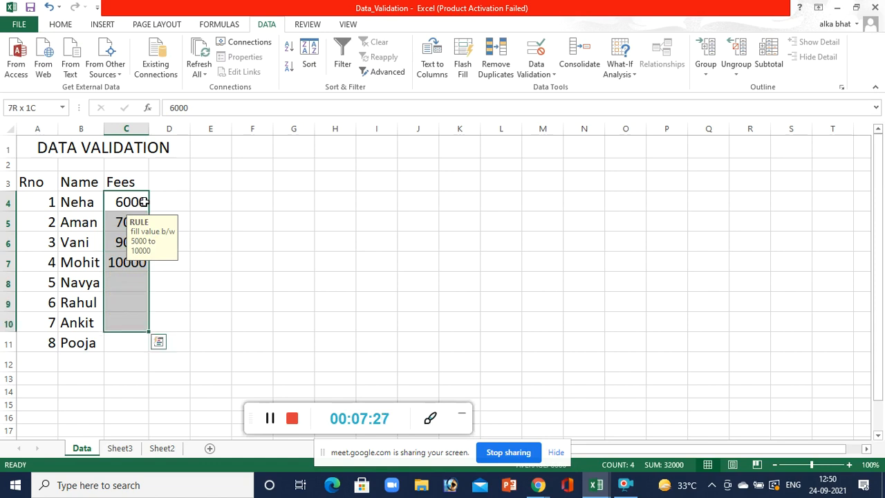
{"action": "left_click", "coordinate": [543, 72]}
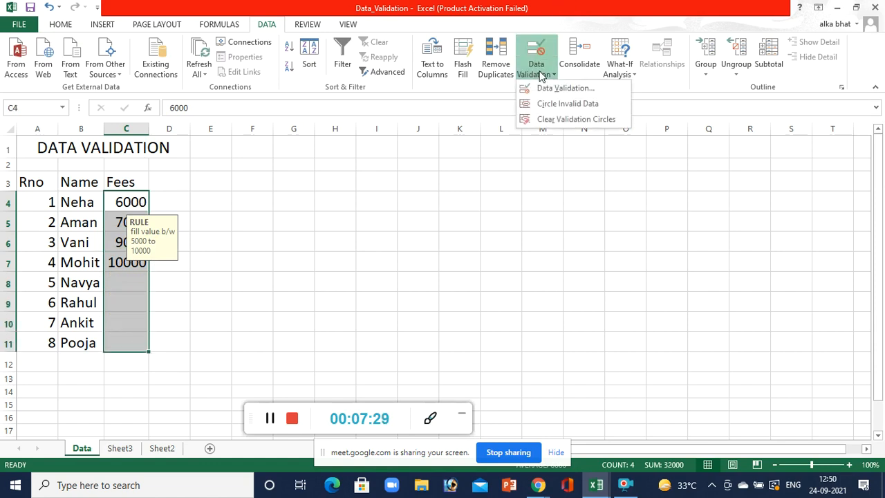
{"action": "left_click", "coordinate": [542, 90]}
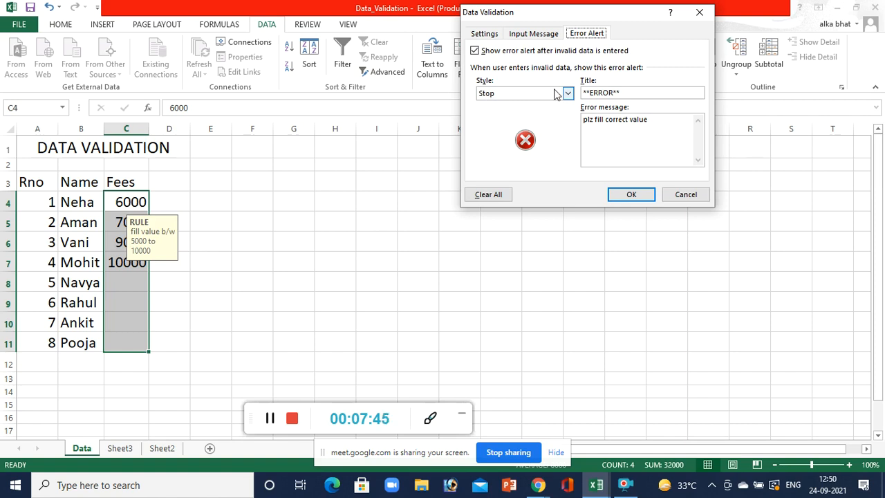
{"action": "left_click", "coordinate": [567, 94]}
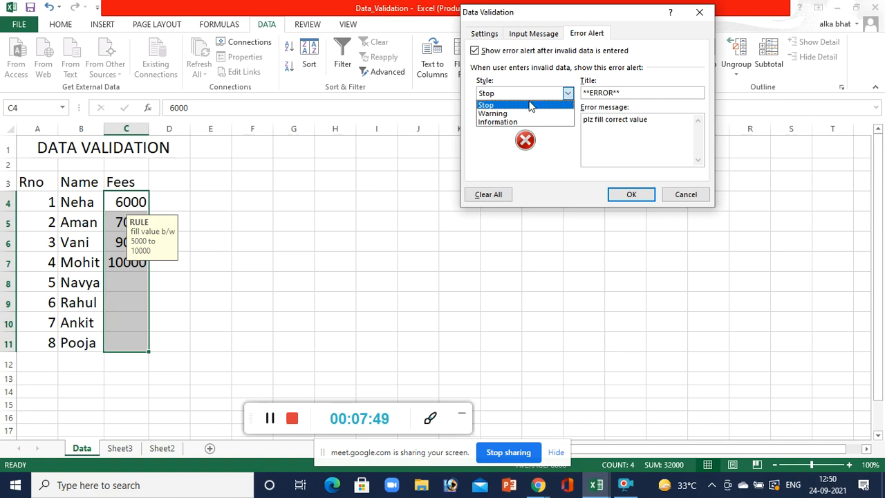
{"action": "left_click", "coordinate": [506, 114]}
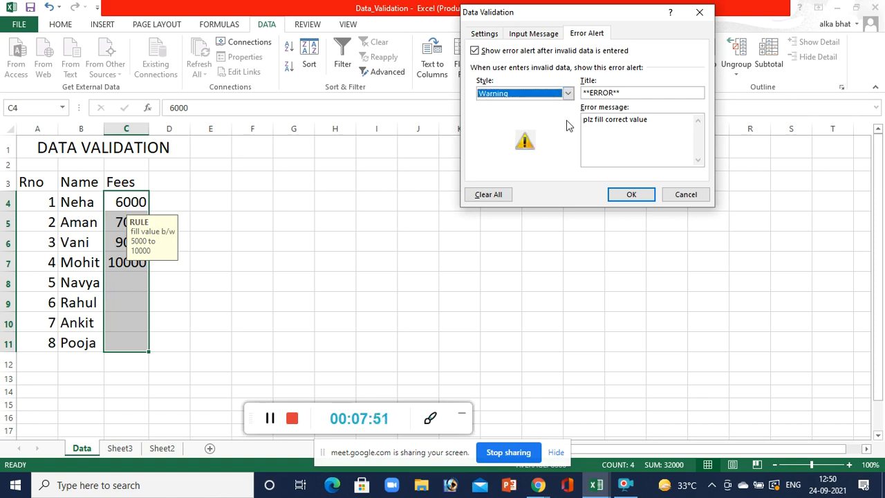
{"action": "left_click", "coordinate": [633, 195]}
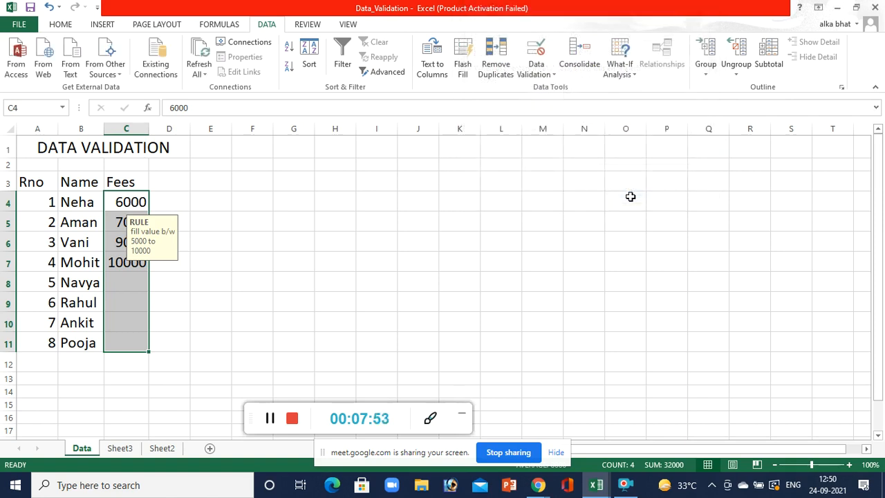
Step: Enter the out-of-range fee 3000 in C8, decline the warning once, then resubmit the value and accept it
{"action": "left_click", "coordinate": [121, 279]}
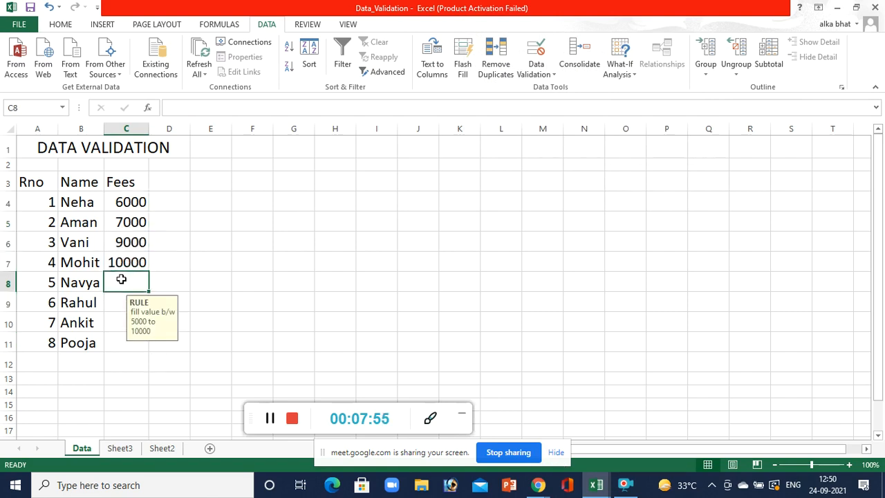
{"action": "type", "text": "3000"}
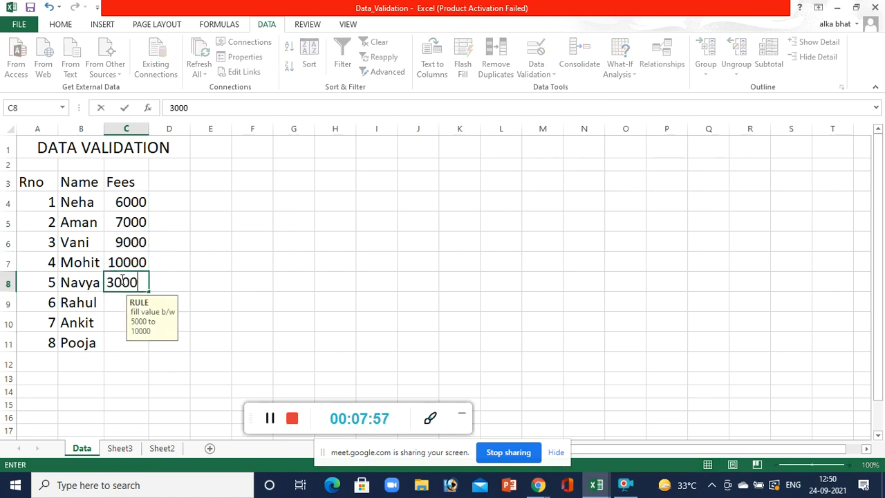
{"action": "key", "text": "Return"}
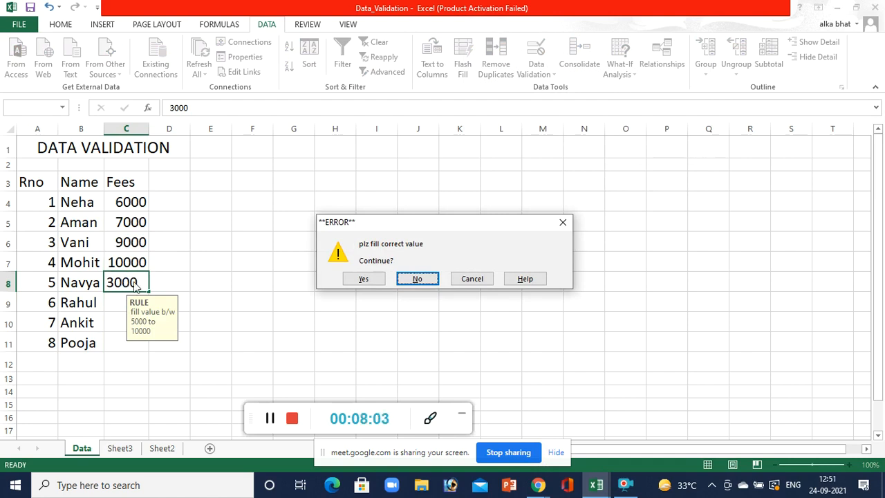
{"action": "left_click", "coordinate": [405, 276]}
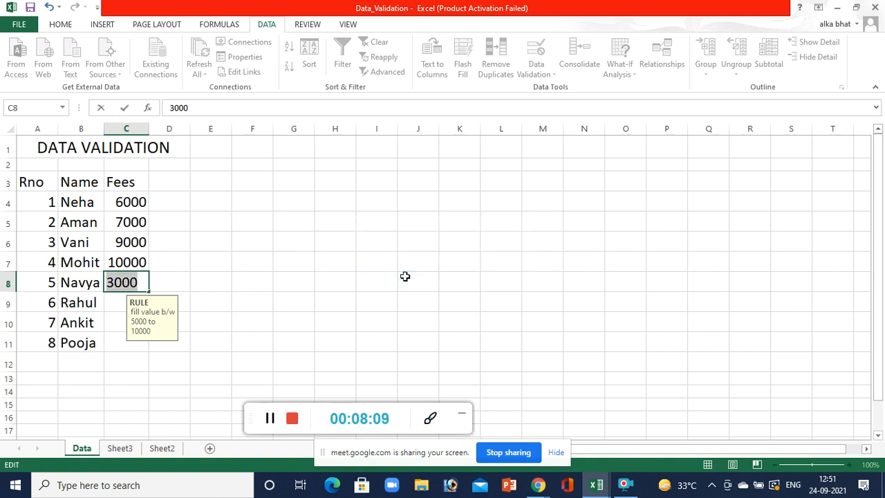
{"action": "key", "text": "Return"}
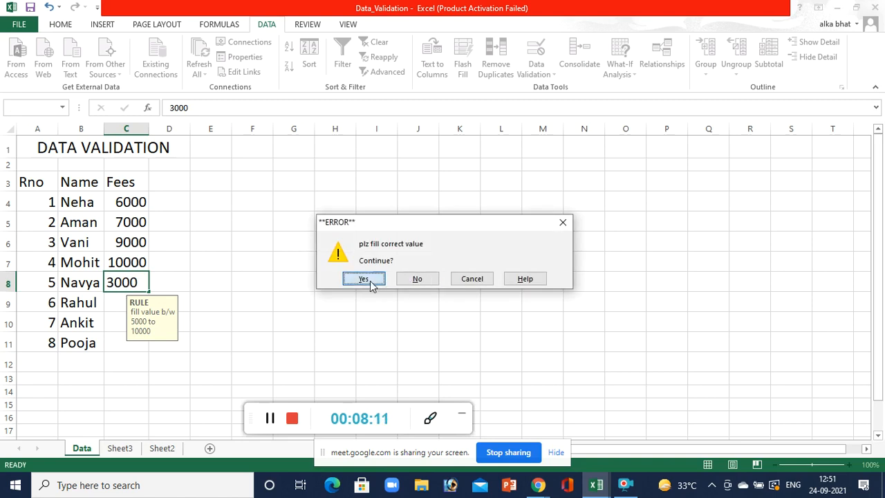
{"action": "left_click", "coordinate": [364, 280]}
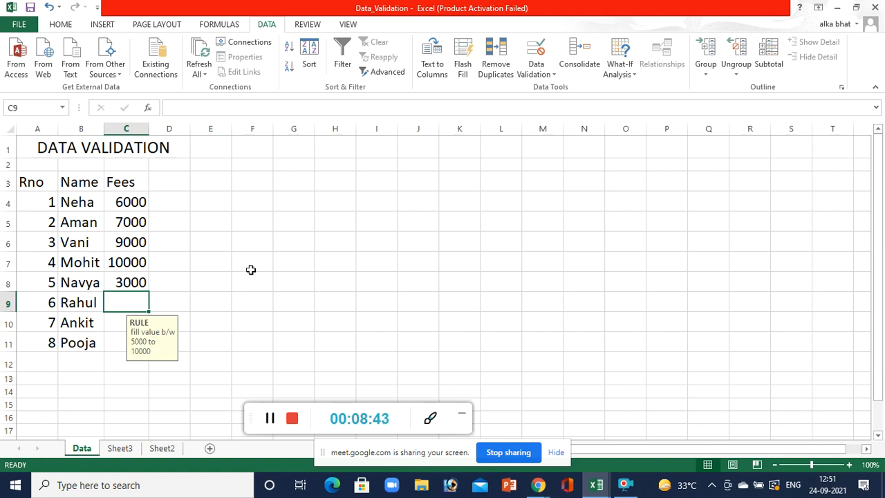
Step: Change the validation error alert style for fee cells C4:C11 to Information
{"action": "left_click", "coordinate": [128, 200]}
{"action": "key", "text": "shift+Down"}
{"action": "key", "text": "shift+Down"}
{"action": "key", "text": "shift+Down"}
{"action": "key", "text": "shift+Down"}
{"action": "key", "text": "shift+Down"}
{"action": "key", "text": "shift+Down"}
{"action": "key", "text": "shift+Down"}
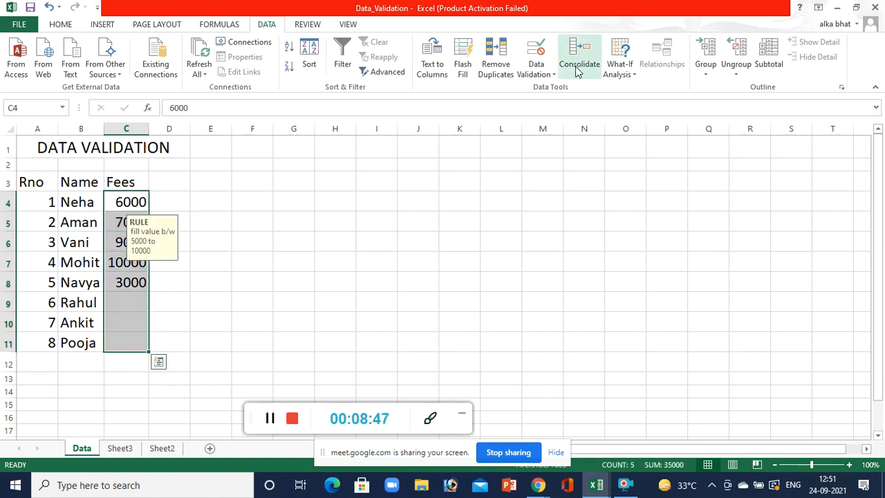
{"action": "left_click", "coordinate": [552, 73]}
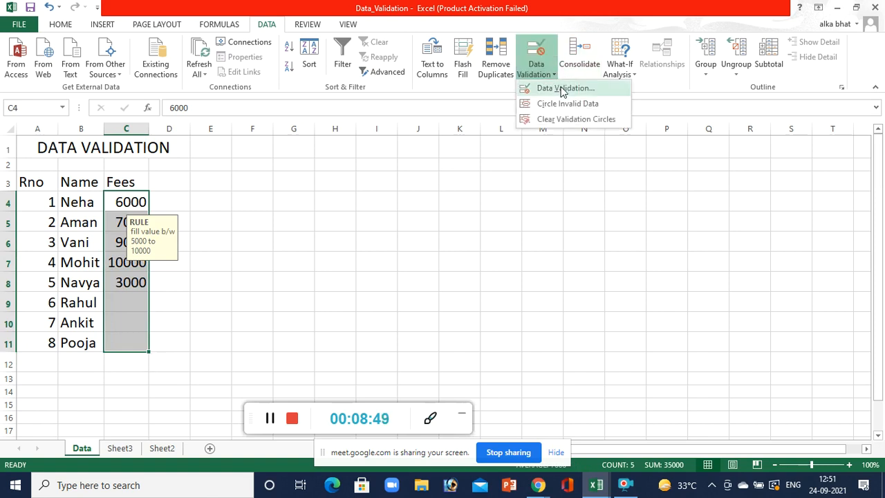
{"action": "left_click", "coordinate": [560, 88]}
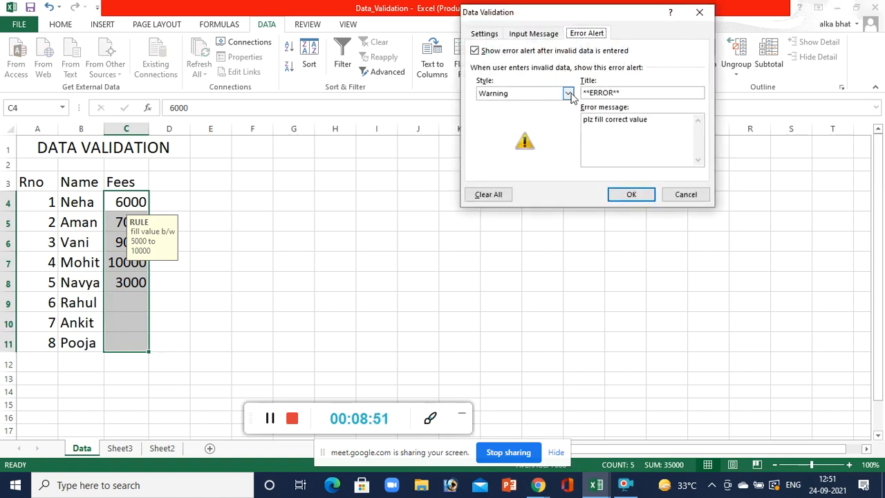
{"action": "left_click", "coordinate": [567, 93]}
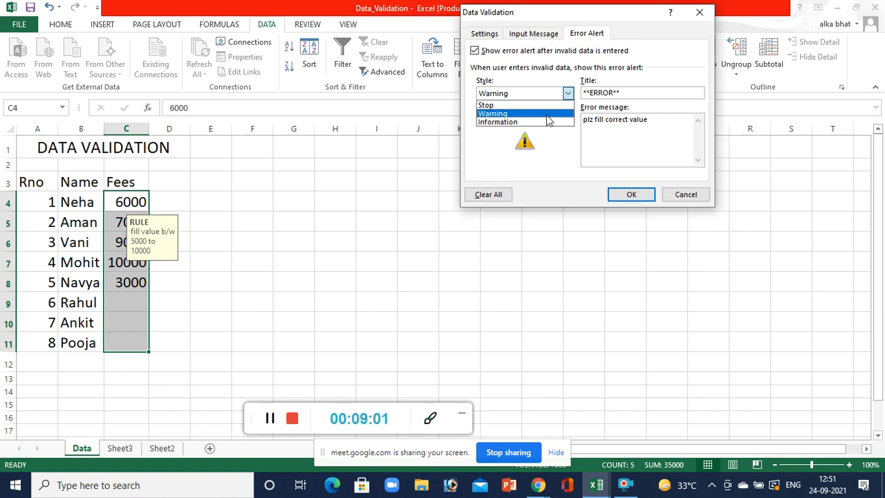
{"action": "left_click", "coordinate": [517, 121]}
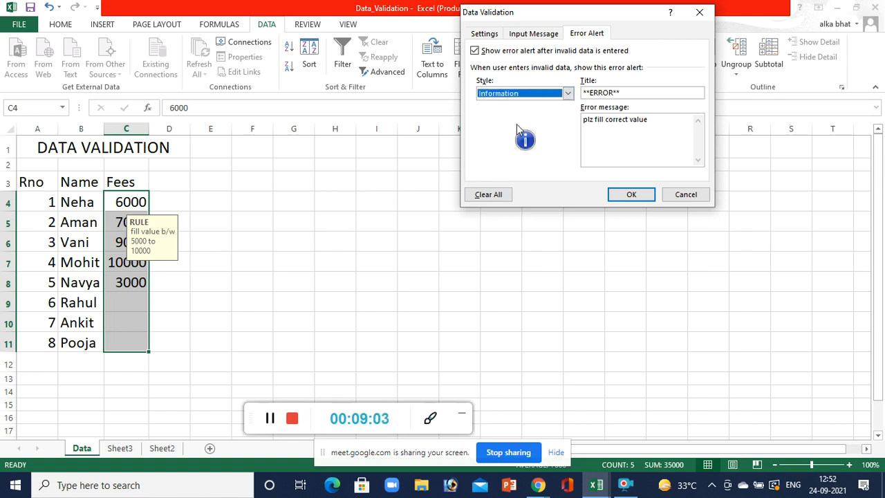
{"action": "left_click", "coordinate": [619, 194]}
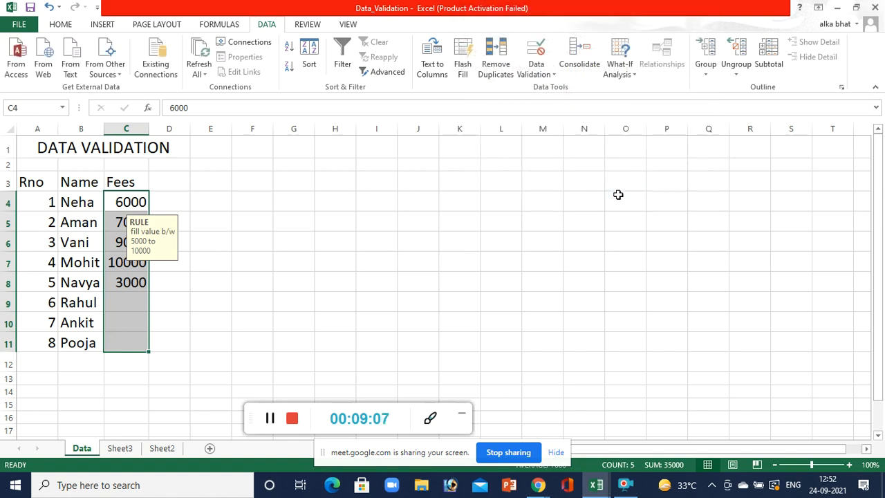
Step: Enter the out-of-range fee 2000 in C9 and accept it despite the information alert
{"action": "left_click", "coordinate": [120, 300]}
{"action": "type", "text": "2000"}
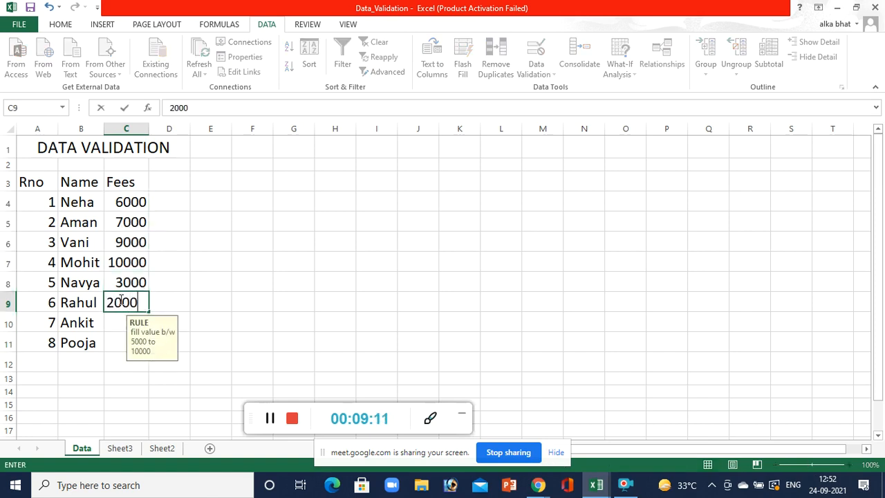
{"action": "key", "text": "Return"}
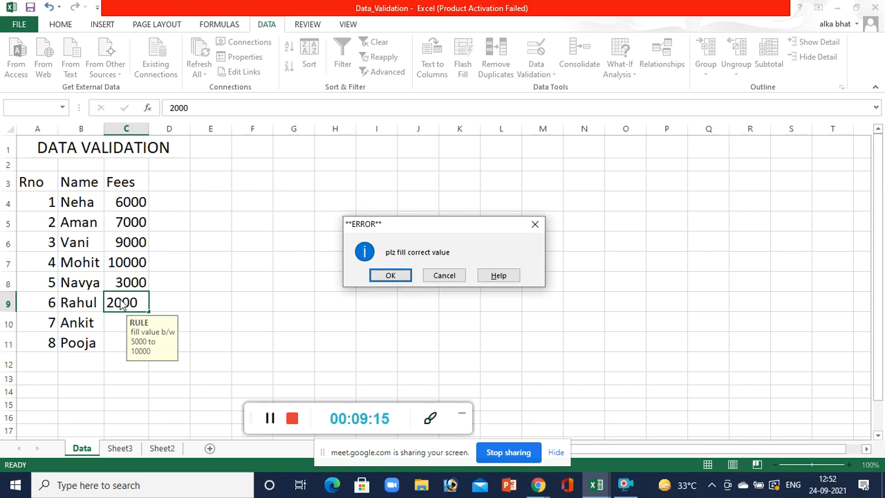
{"action": "key", "text": "Return"}
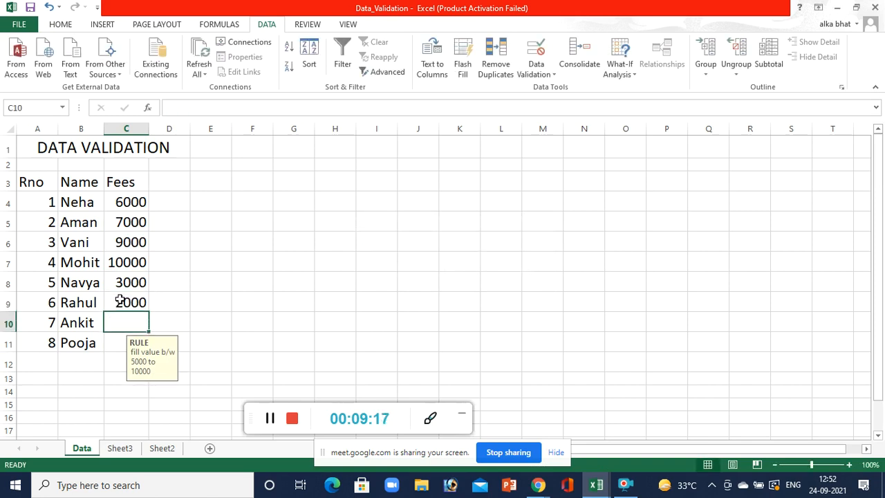
Step: Replace the fee in C9 with the out-of-range value 1000 and accept the information alert
{"action": "left_click", "coordinate": [119, 299]}
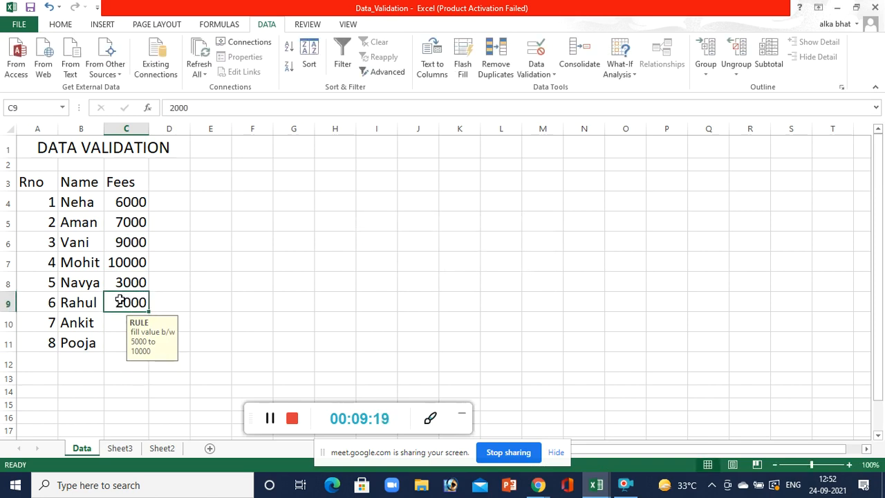
{"action": "key", "text": "Return"}
{"action": "left_click", "coordinate": [120, 299]}
{"action": "key", "text": "Delete"}
{"action": "type", "text": "1000"}
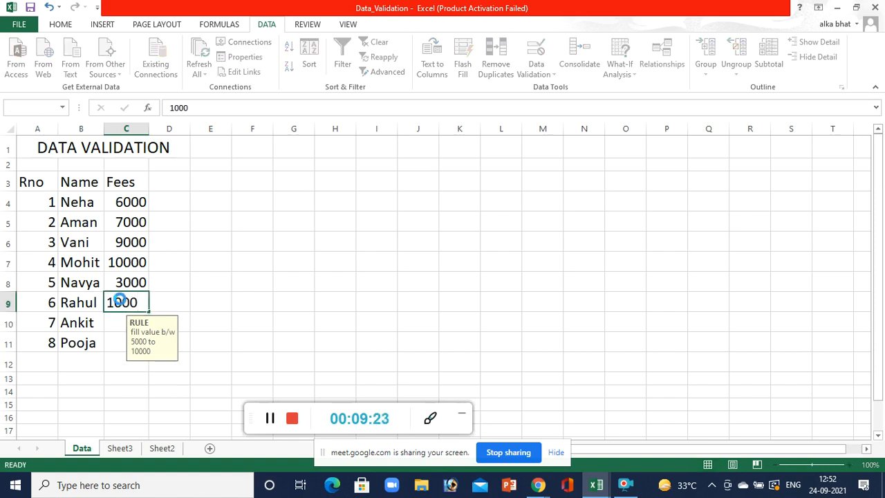
{"action": "key", "text": "Return"}
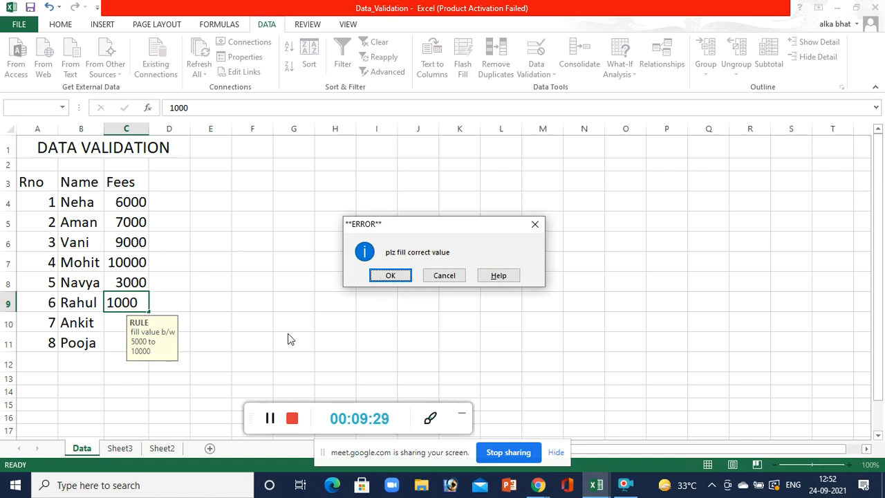
{"action": "left_click", "coordinate": [402, 276]}
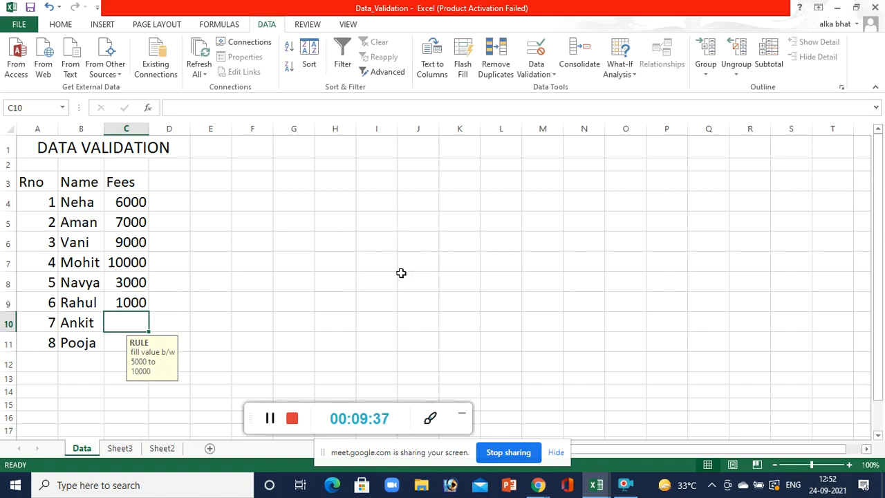
Step: Enter the fees 5000 in C10 and 2500 in C11, accepting the alert for the out-of-range value
{"action": "type", "text": "5000"}
{"action": "key", "text": "Return"}
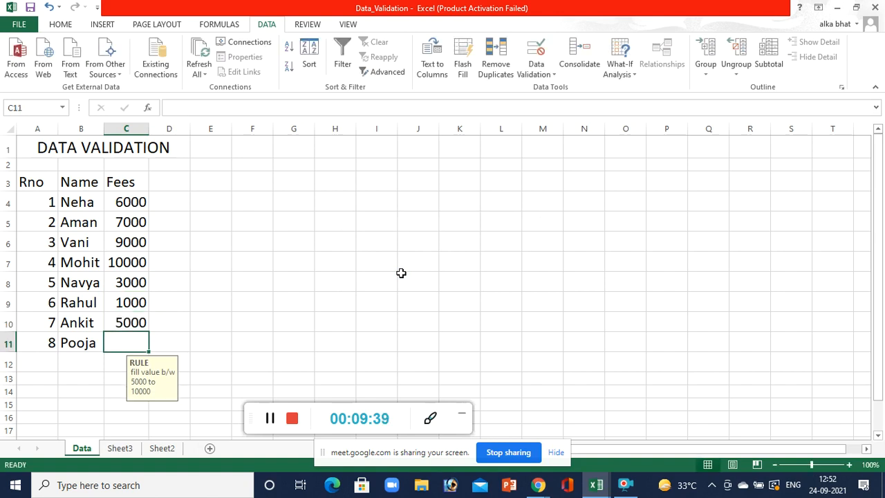
{"action": "type", "text": "2500"}
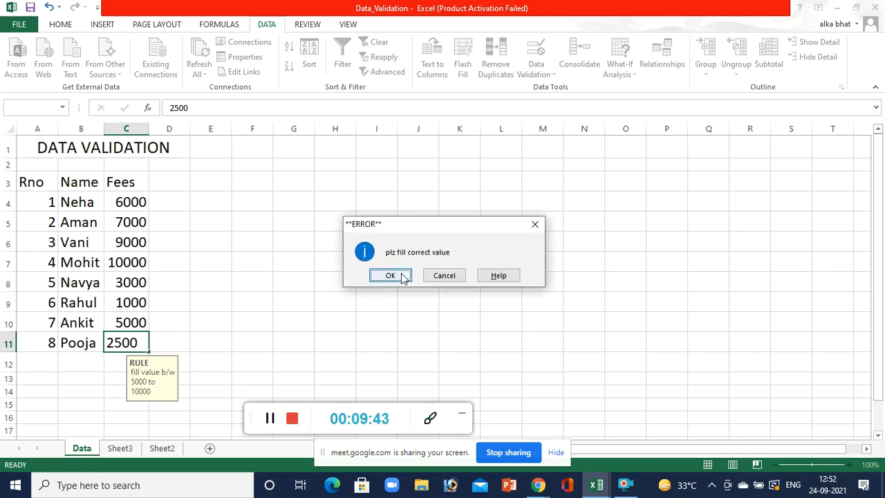
{"action": "left_click", "coordinate": [403, 276]}
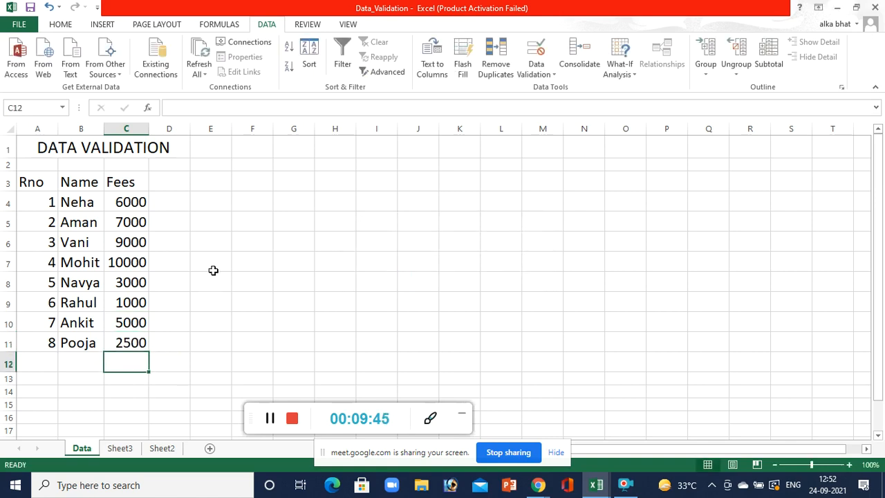
{"action": "left_click", "coordinate": [539, 73]}
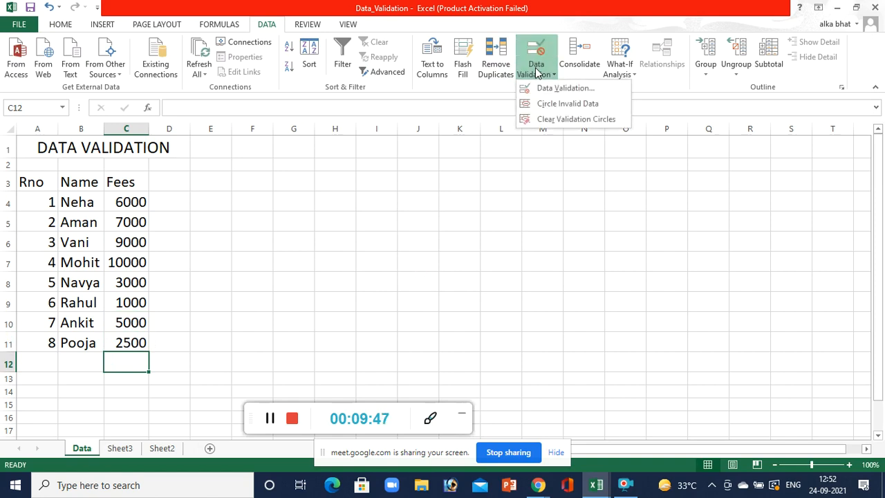
{"action": "left_click", "coordinate": [544, 87]}
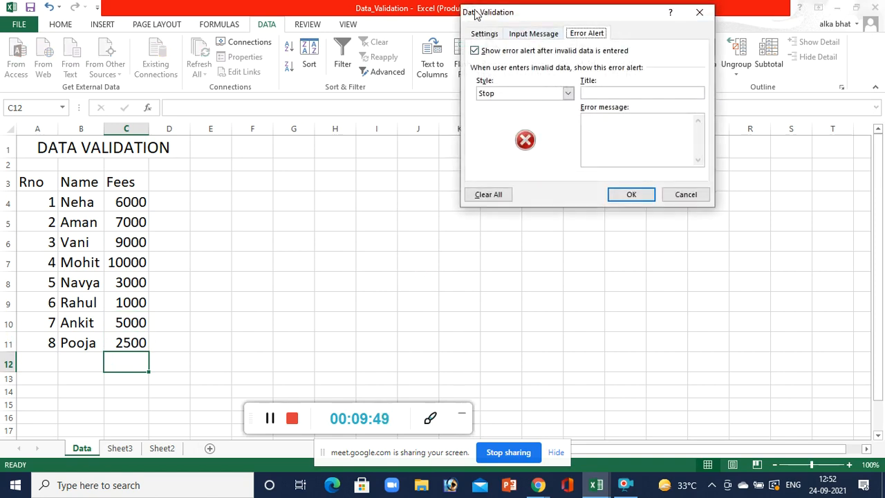
{"action": "left_click", "coordinate": [477, 36]}
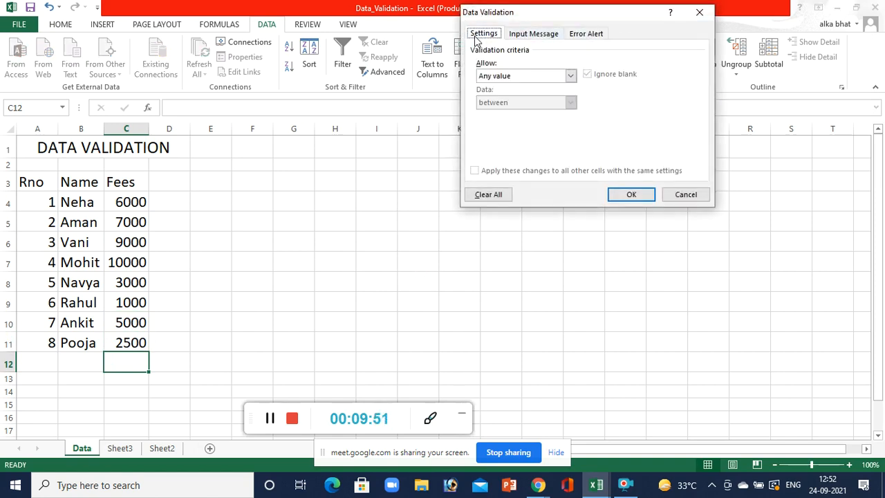
{"action": "left_click", "coordinate": [686, 194]}
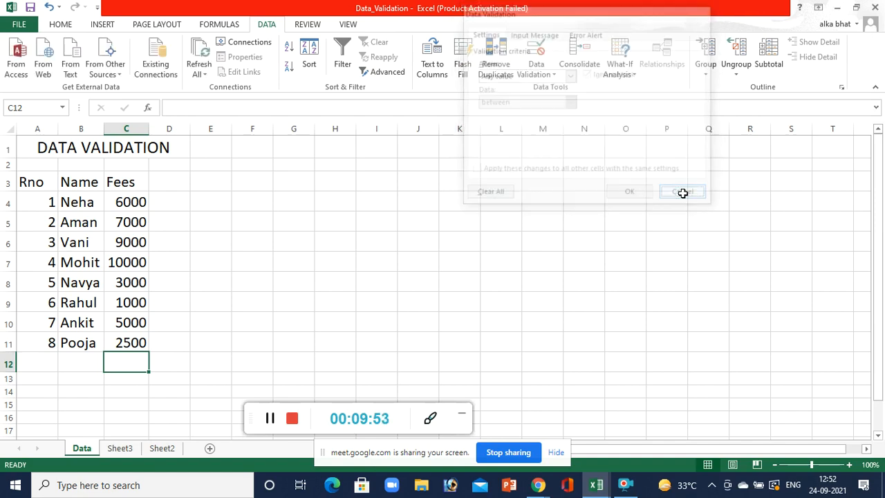
Step: Select the fee cells C4:C11 and review their validation input message, error alert and available alert styles
{"action": "left_click", "coordinate": [144, 197]}
{"action": "key", "text": "shift+Down"}
{"action": "key", "text": "shift+Down"}
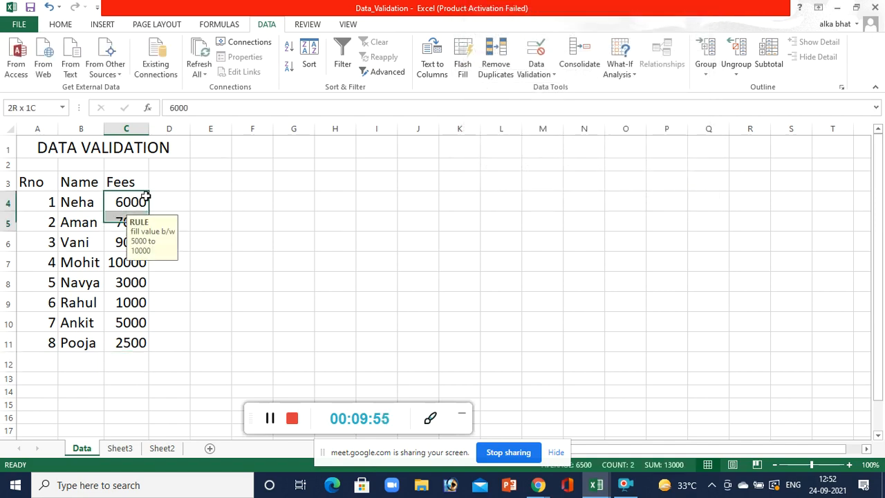
{"action": "key", "text": "shift+Down"}
{"action": "key", "text": "shift+Down"}
{"action": "key", "text": "shift+Down"}
{"action": "key", "text": "shift+Down"}
{"action": "key", "text": "shift+Down"}
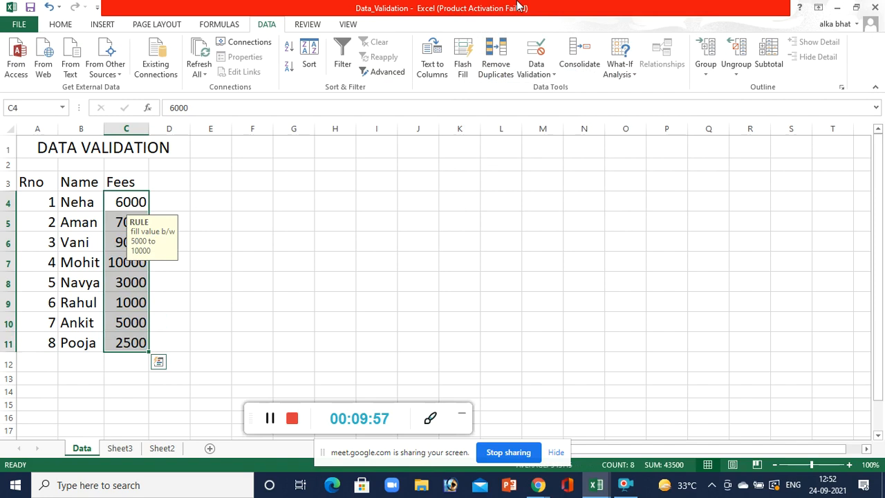
{"action": "left_click", "coordinate": [534, 71]}
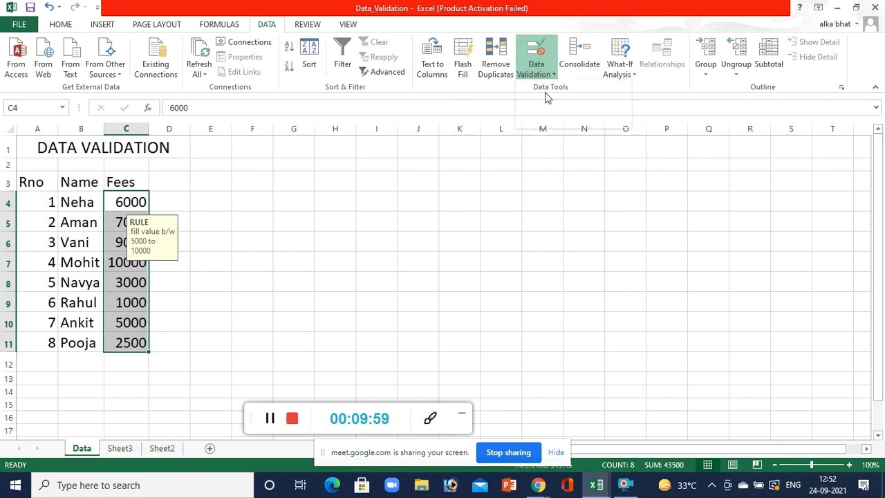
{"action": "left_click", "coordinate": [545, 92]}
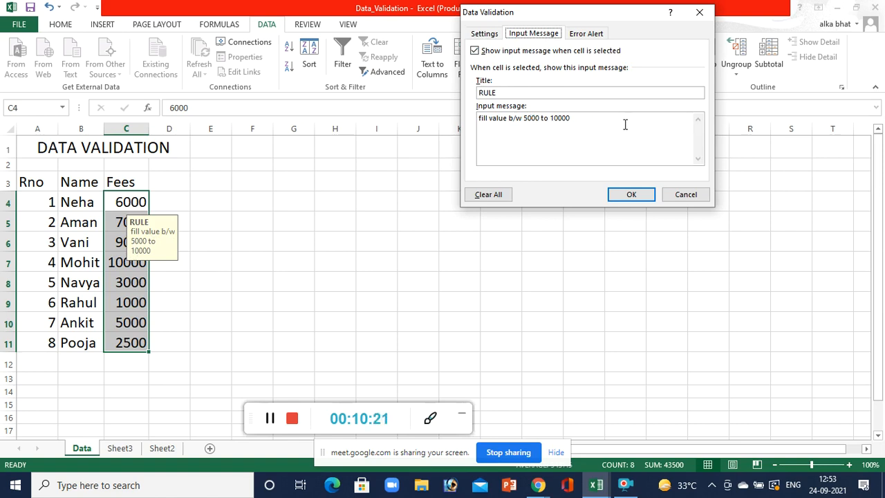
{"action": "left_click", "coordinate": [593, 35]}
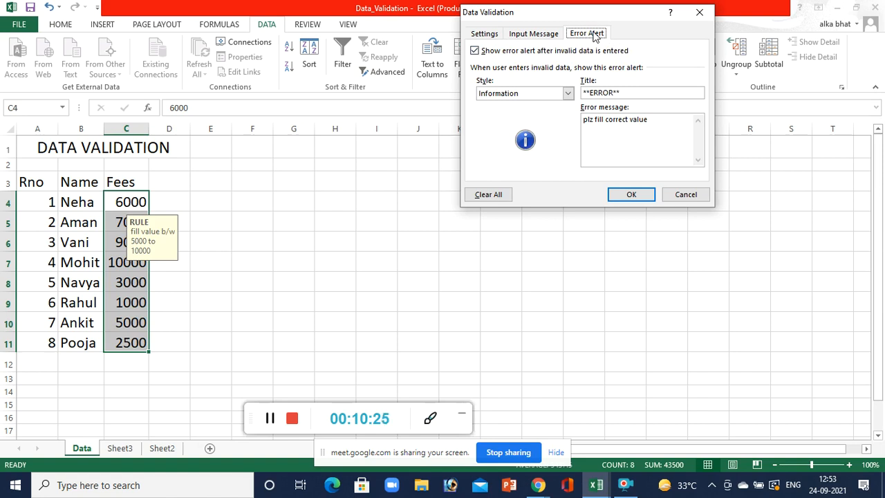
{"action": "left_click", "coordinate": [568, 94]}
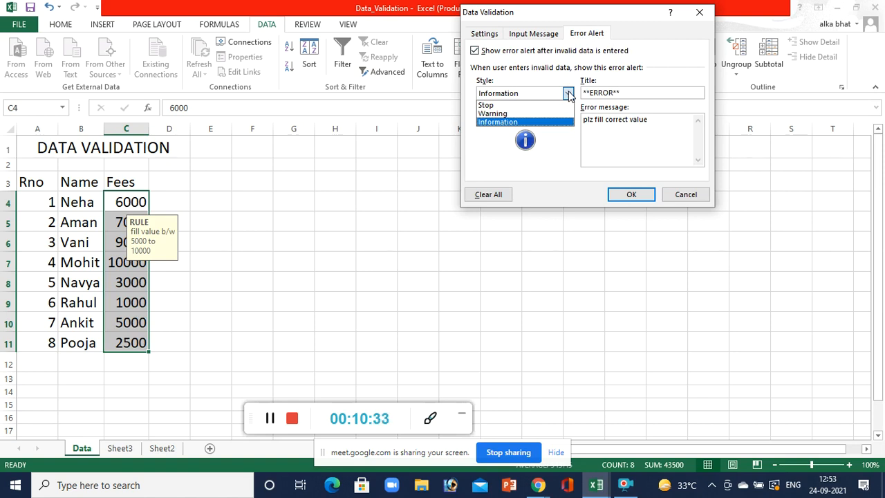
{"action": "left_click", "coordinate": [555, 163]}
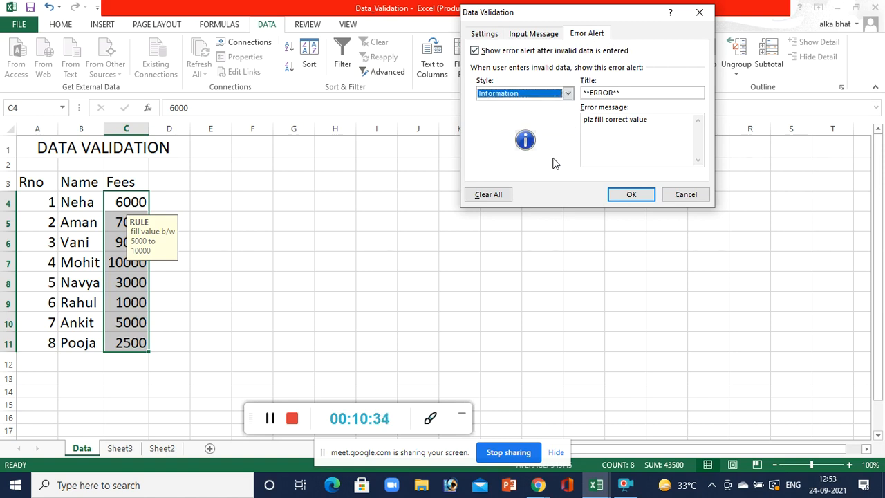
{"action": "left_click", "coordinate": [612, 194]}
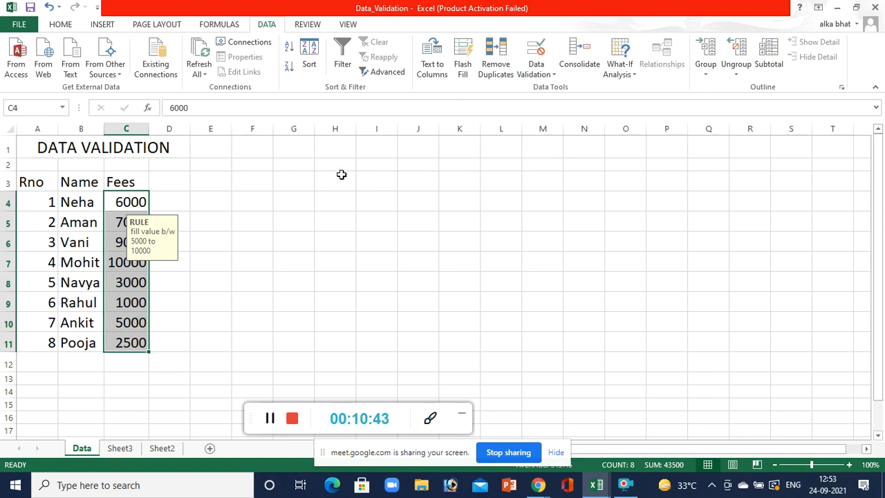
Step: Circle the invalid data in the Fees column and clear the validation circles
{"action": "left_click", "coordinate": [537, 74]}
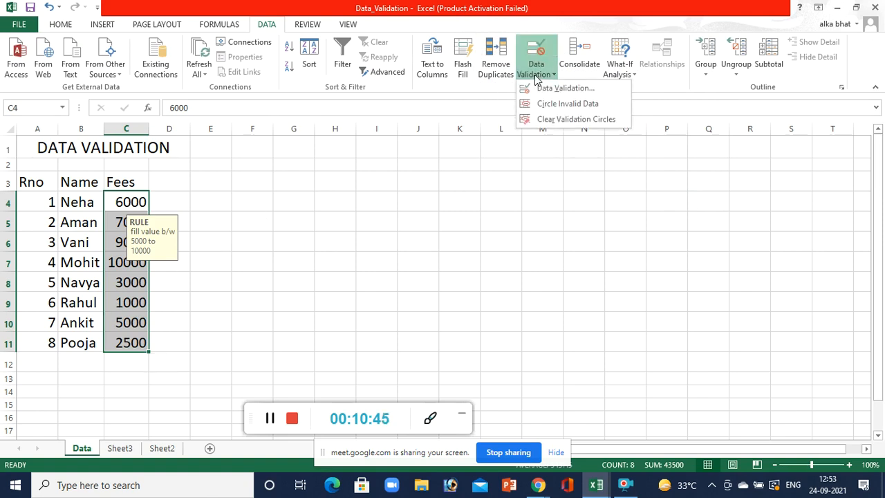
{"action": "left_click", "coordinate": [570, 105]}
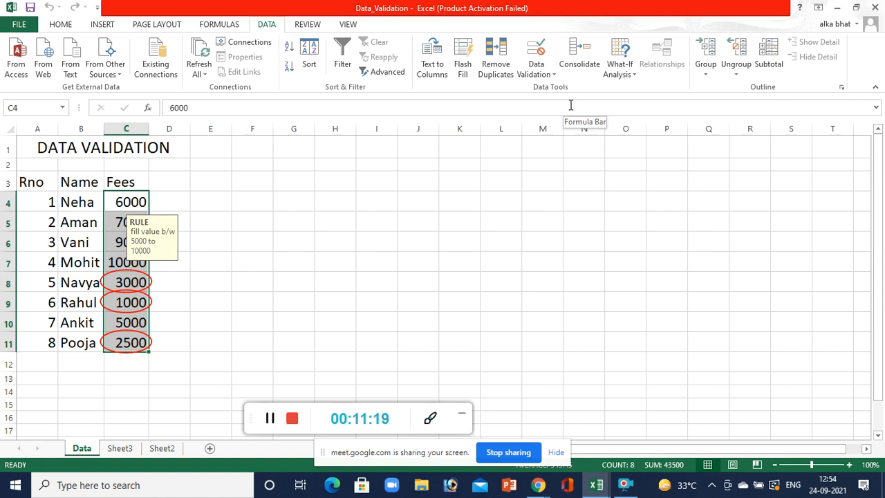
{"action": "left_click", "coordinate": [544, 77]}
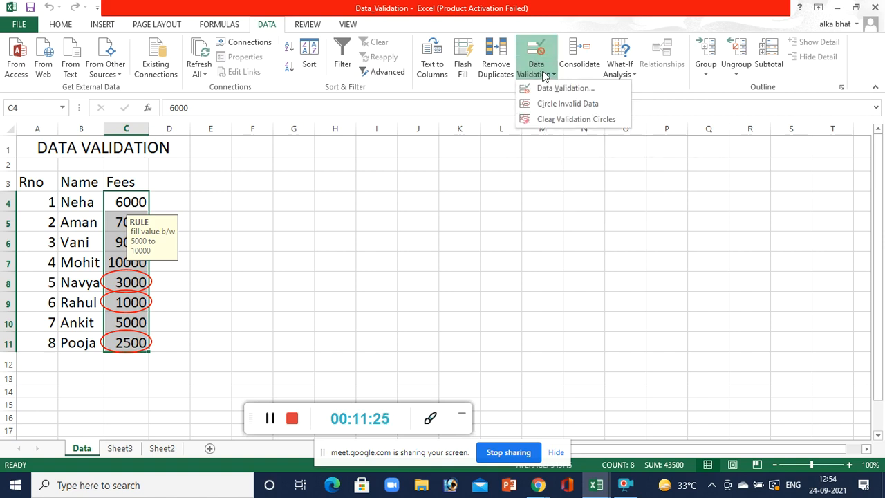
{"action": "left_click", "coordinate": [561, 122]}
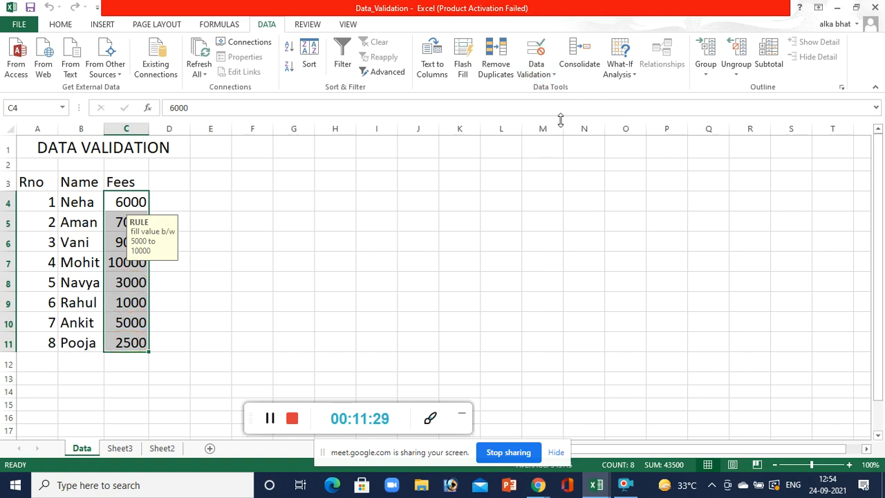
Step: Circle the out-of-range fees once more and remove the circles again
{"action": "left_click", "coordinate": [543, 76]}
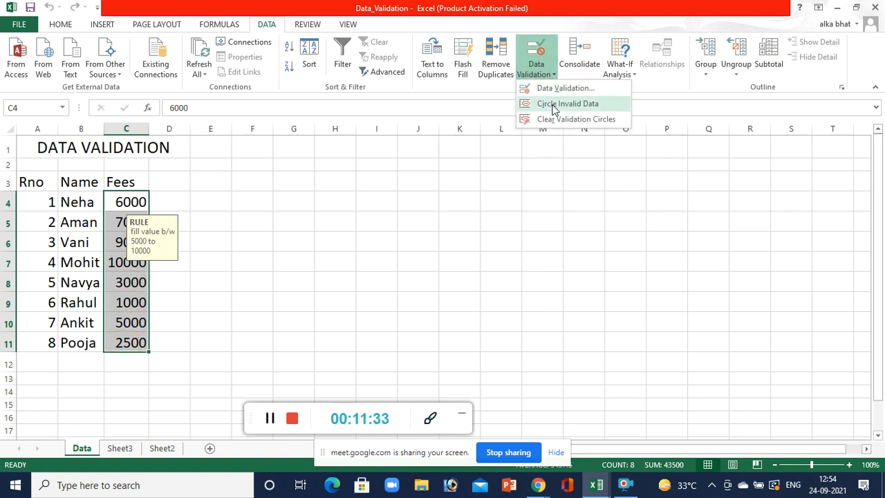
{"action": "left_click", "coordinate": [552, 103]}
{"action": "left_click", "coordinate": [540, 74]}
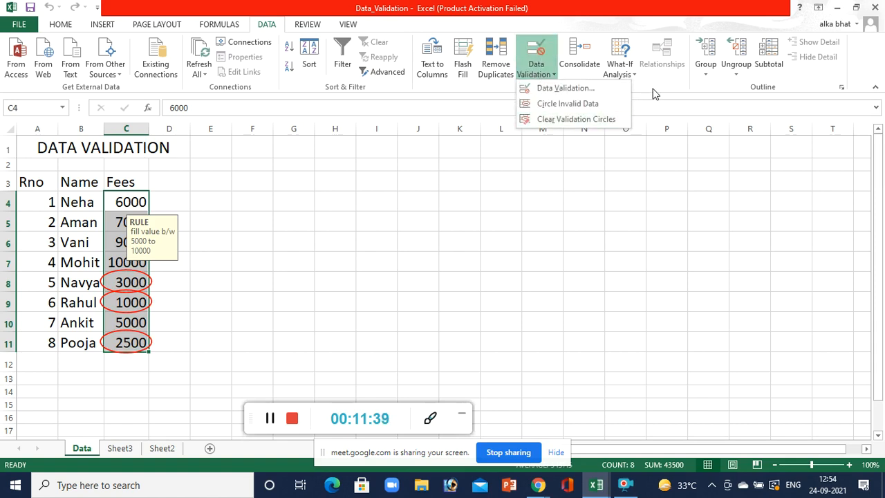
{"action": "left_click", "coordinate": [581, 119]}
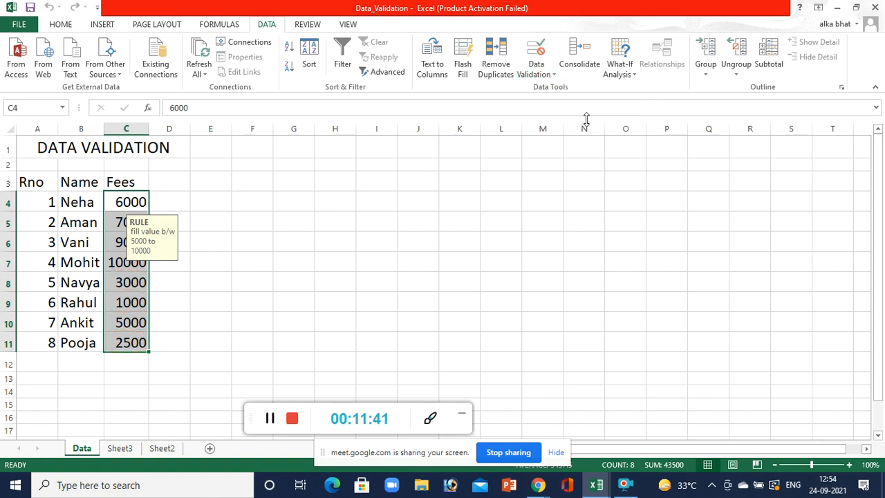
Step: Clear all data validation settings from fee cells C4:C11 and deselect the range
{"action": "left_click", "coordinate": [532, 74]}
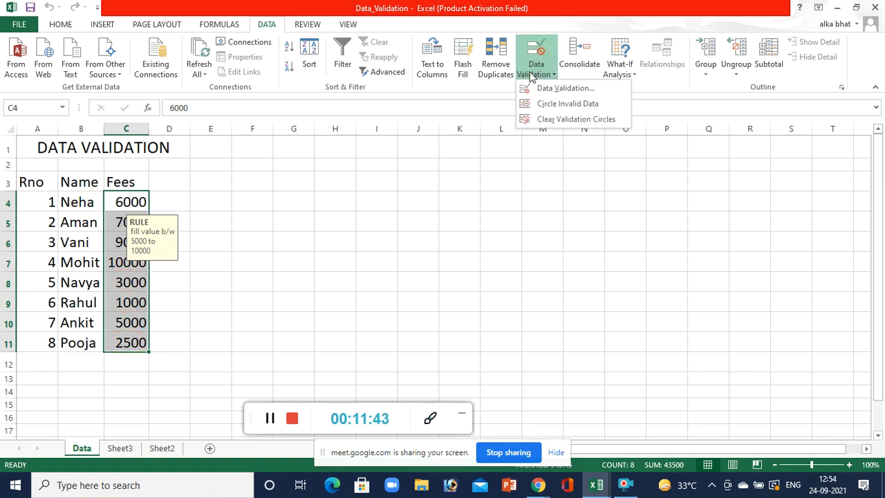
{"action": "left_click", "coordinate": [607, 88]}
{"action": "left_click", "coordinate": [486, 195]}
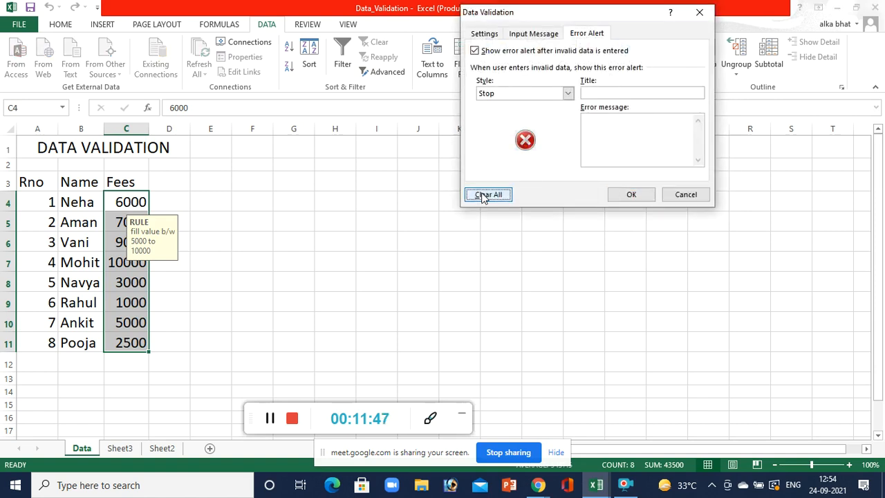
{"action": "left_click", "coordinate": [628, 194]}
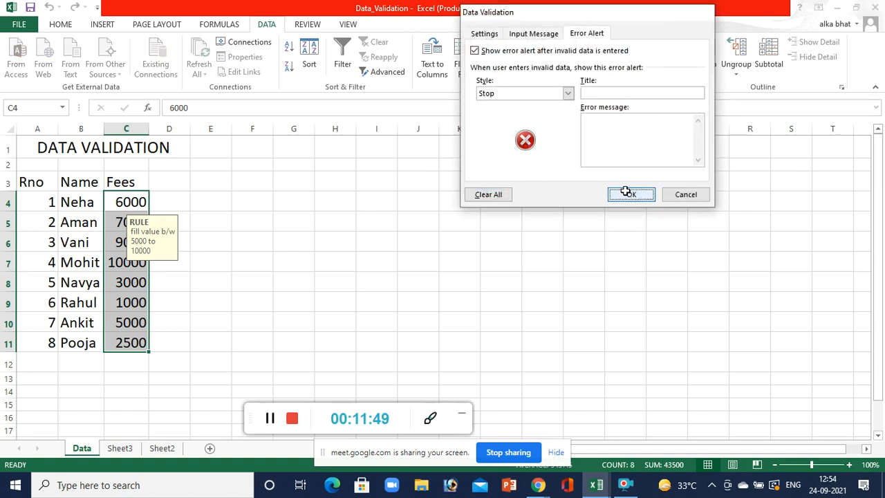
{"action": "left_click", "coordinate": [264, 287]}
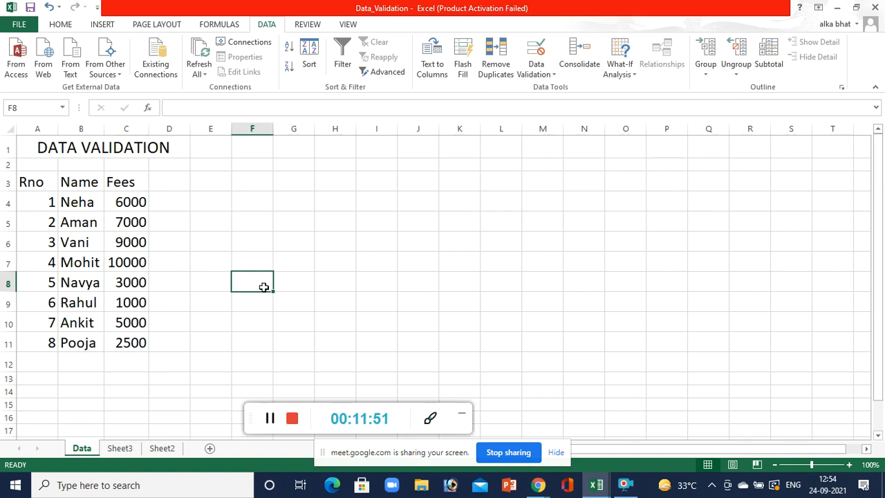